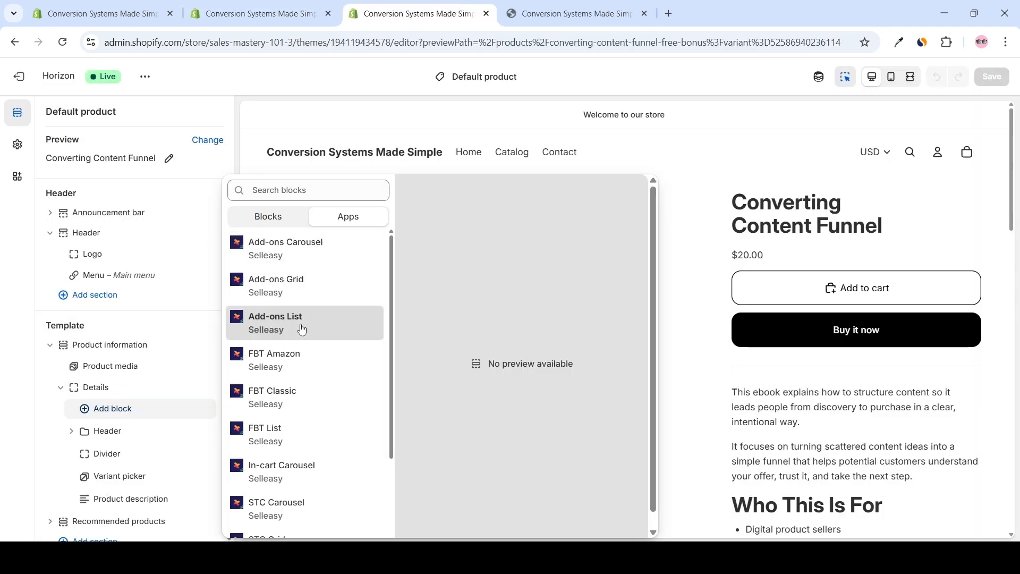
Add the Selleasy Add-ons List app block to the Details group of the default product template
click(300, 330)
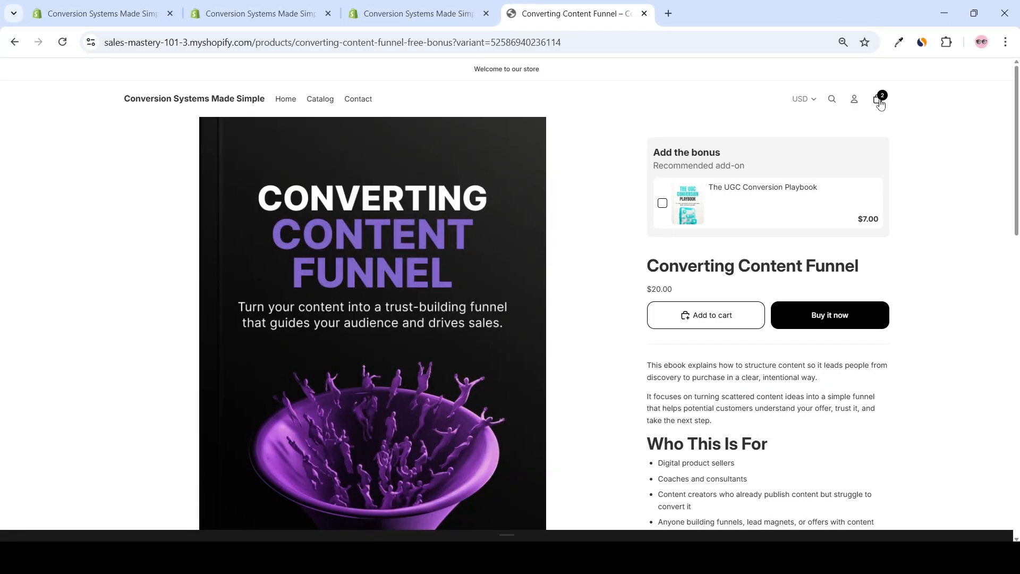
Open the storefront cart holding Converting Content Funnel and The UGC Conversion Playbook and proceed to checkout
click(878, 101)
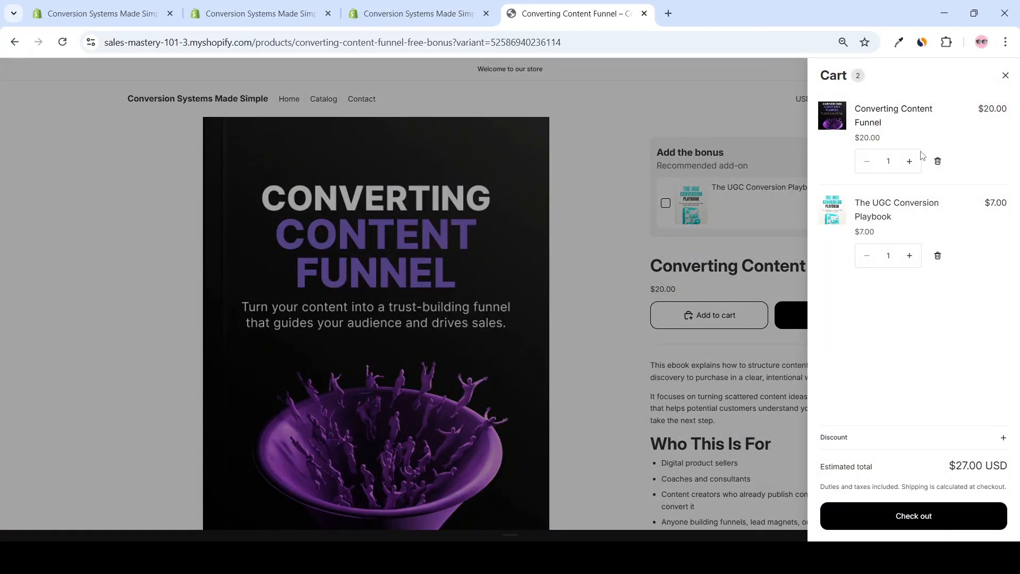
click(923, 518)
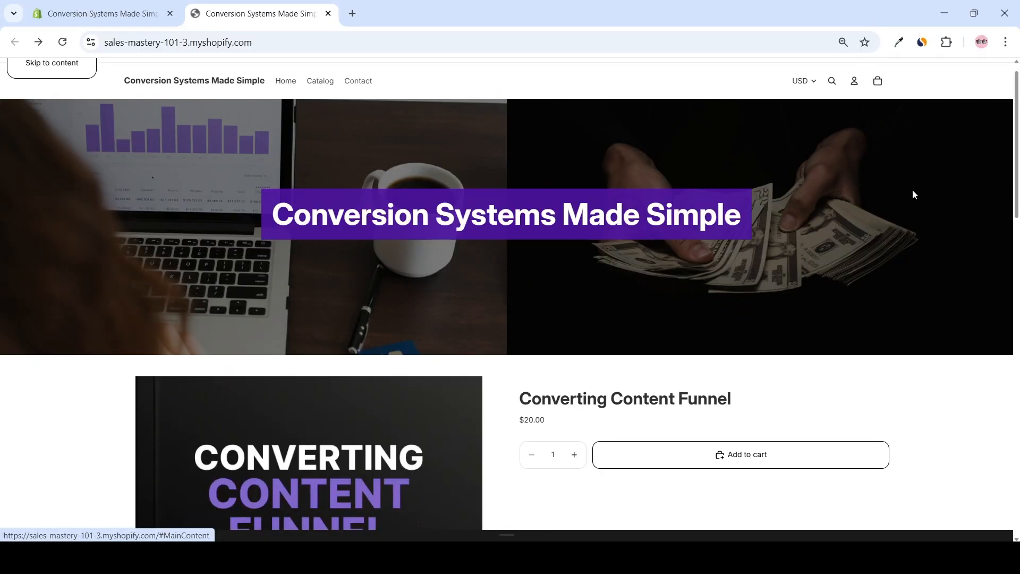
Review the storefront home page, including the featured Converting Content Funnel product and the Products grid
scroll(913, 191, down, 3)
scroll(912, 195, down, 3)
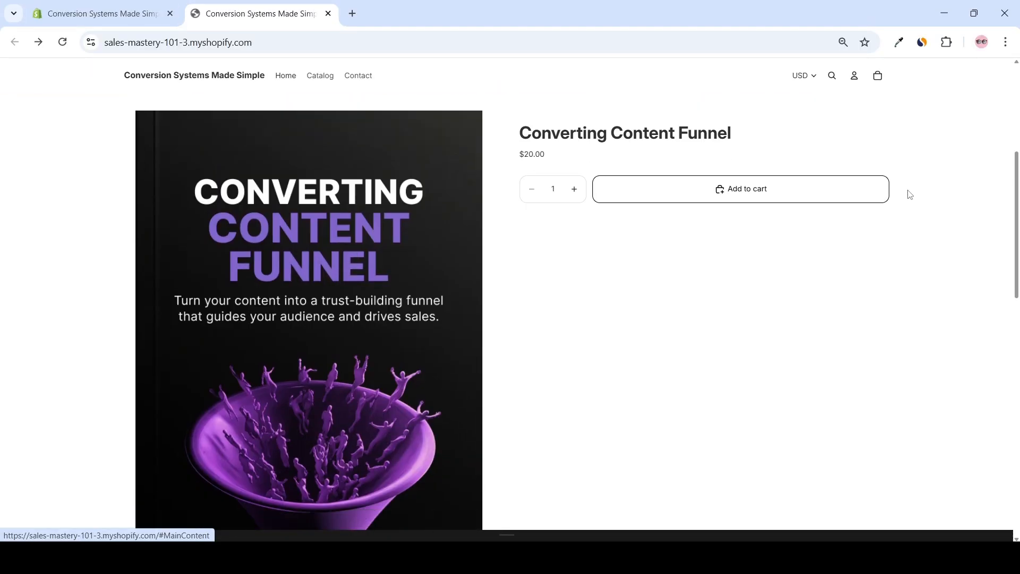
scroll(912, 196, down, 5)
scroll(912, 197, down, 1)
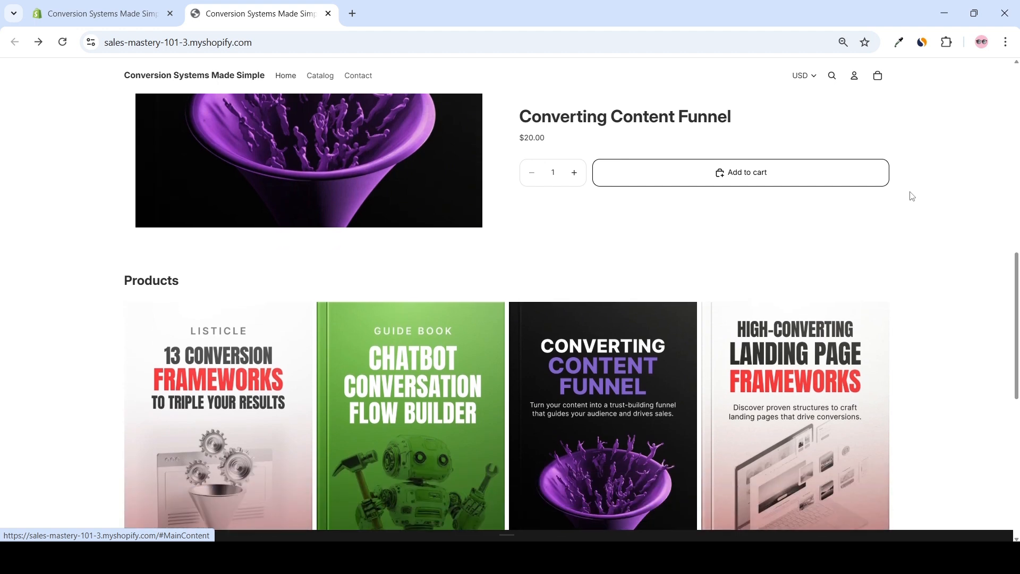
scroll(909, 196, down, 2)
scroll(908, 200, down, 1)
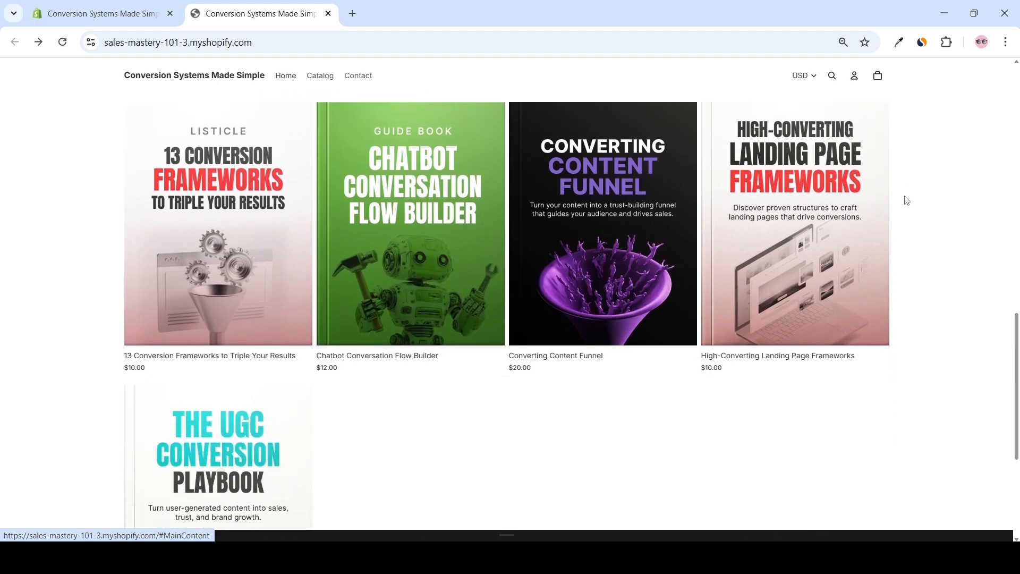
scroll(906, 200, down, 1)
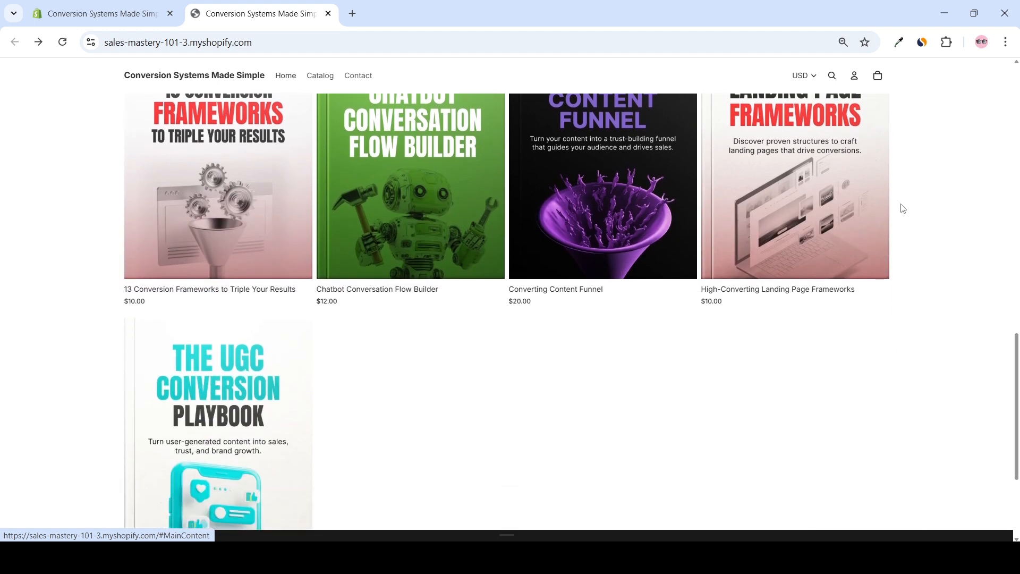
scroll(903, 209, up, 1)
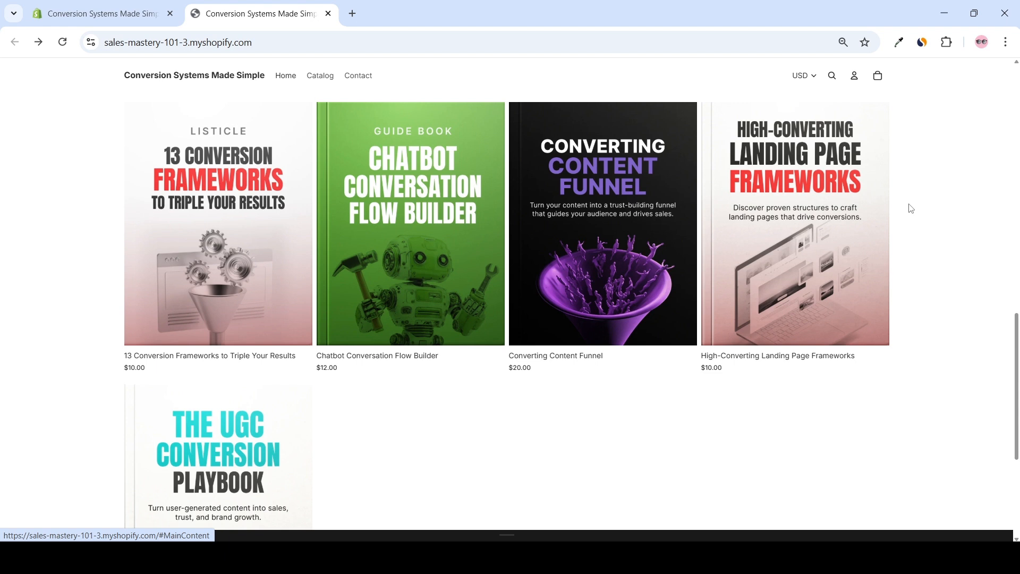
scroll(909, 212, up, 1)
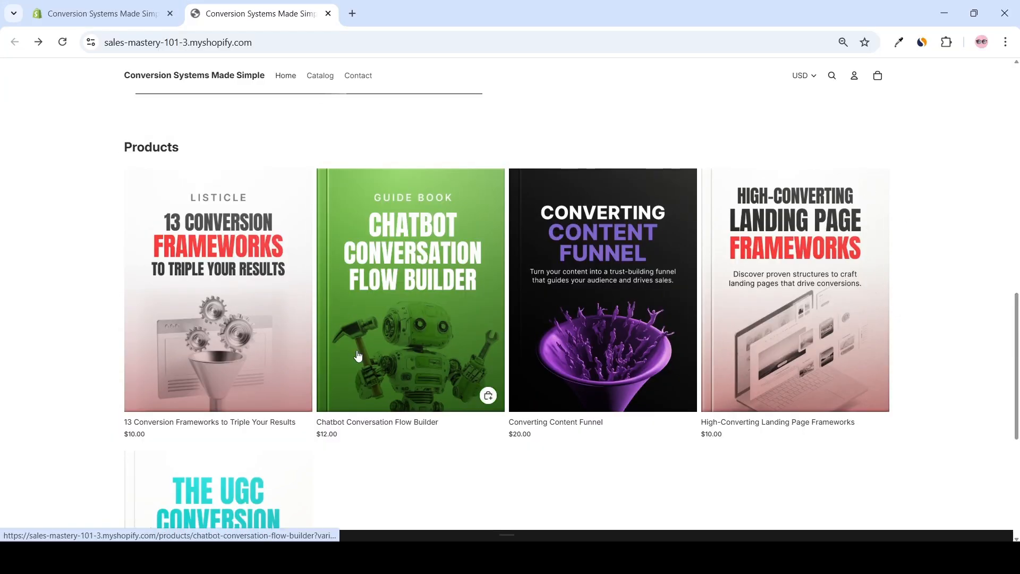
scroll(864, 304, down, 2)
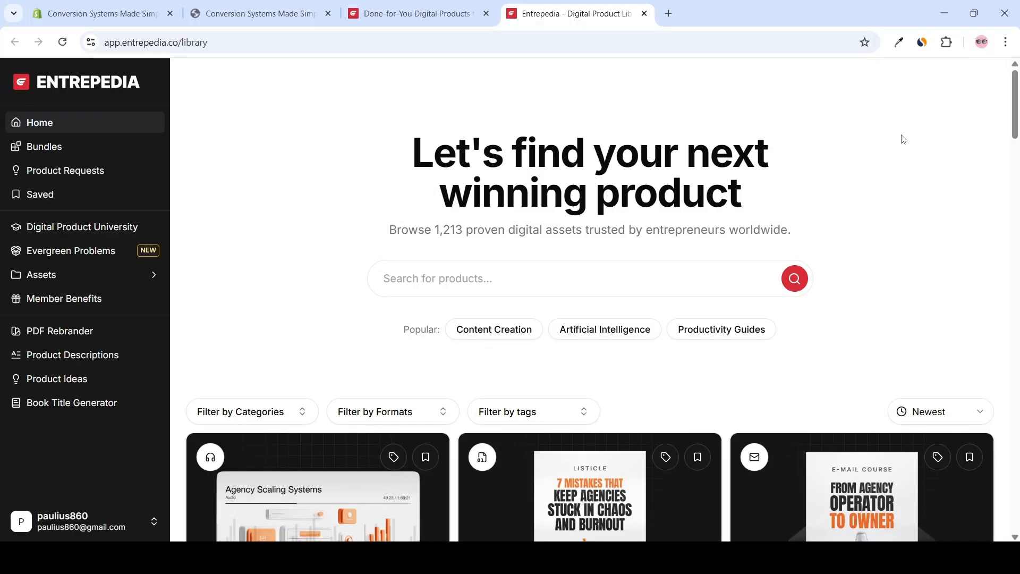
Browse the newest digital products in the Entrepedia library for done-for-you products to sell
scroll(903, 141, down, 6)
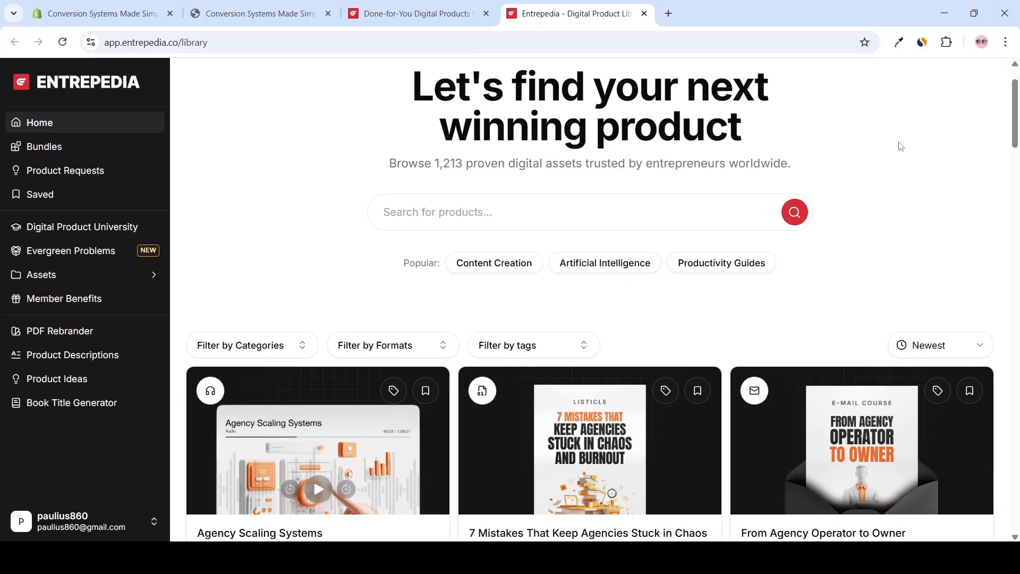
scroll(902, 148, down, 6)
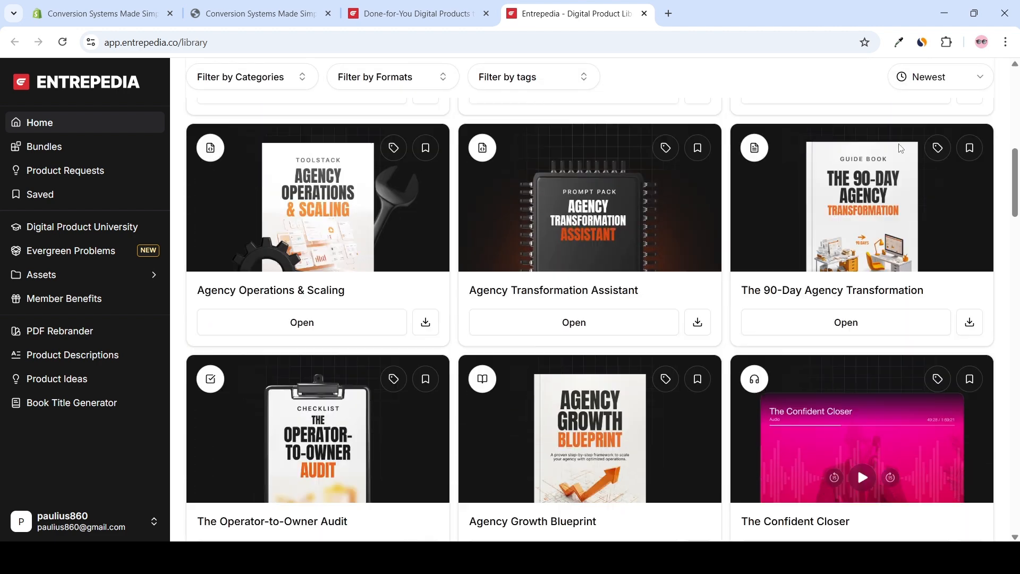
scroll(899, 150, down, 5)
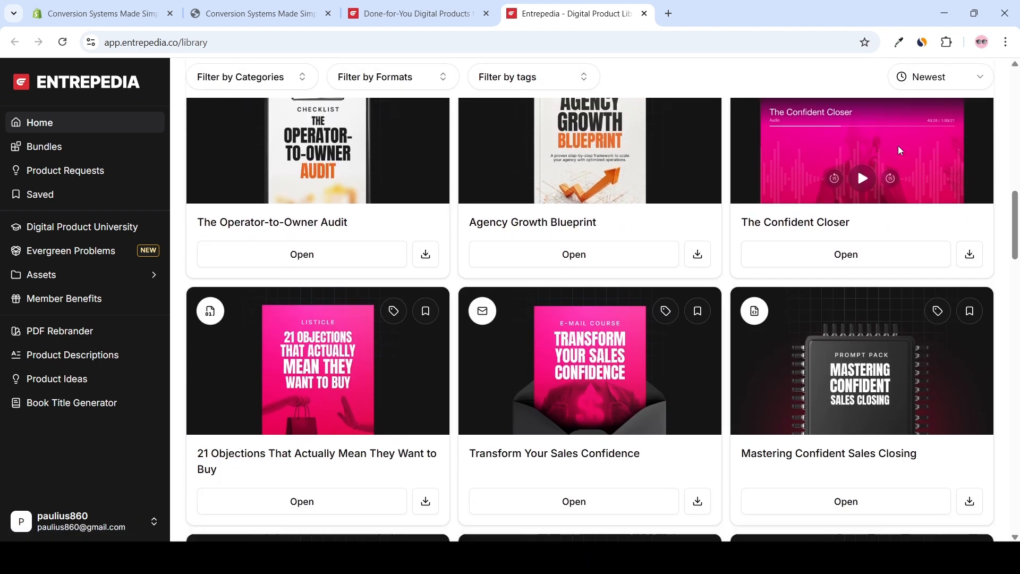
scroll(896, 152, down, 5)
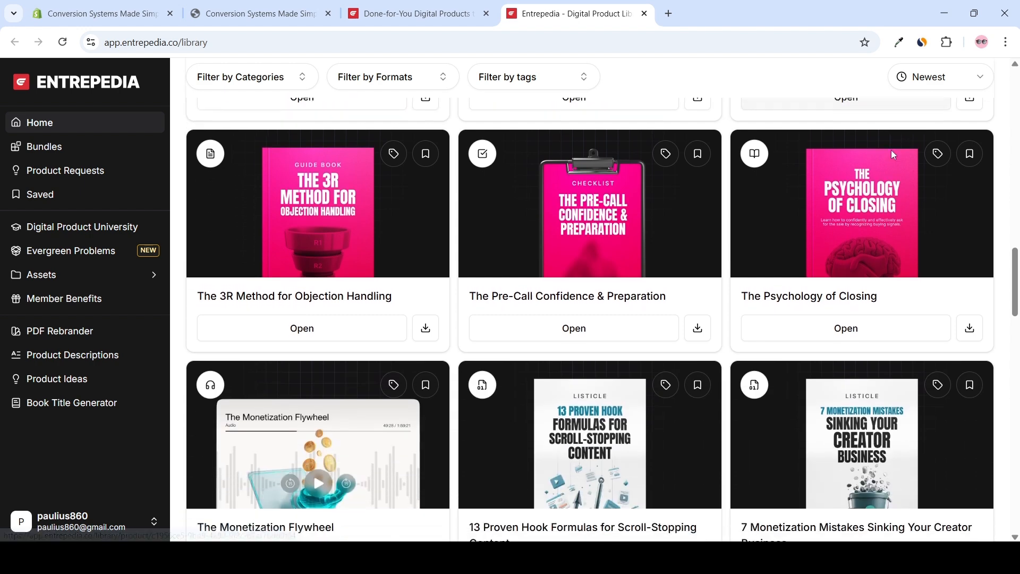
scroll(896, 157, down, 5)
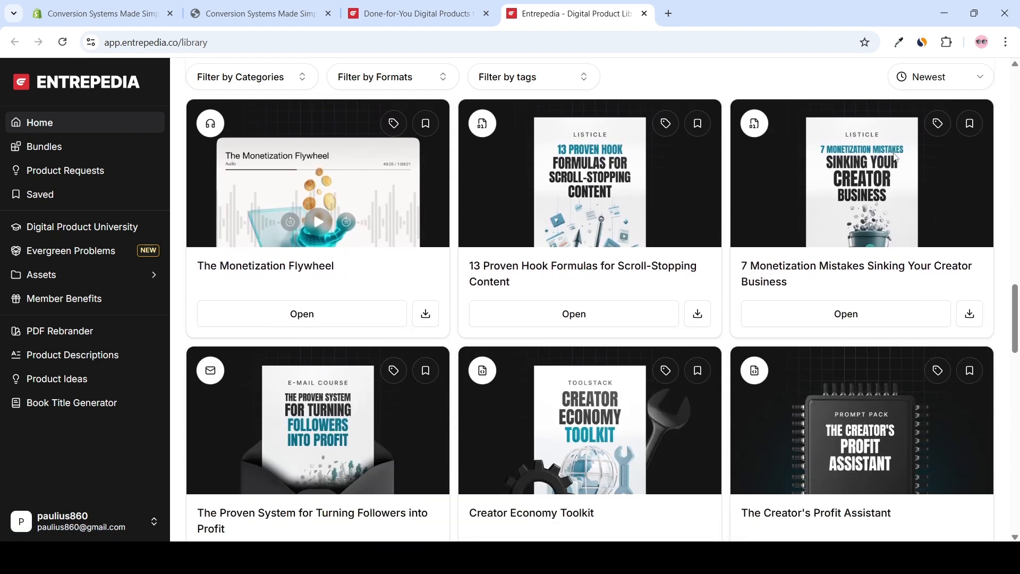
scroll(895, 157, down, 2)
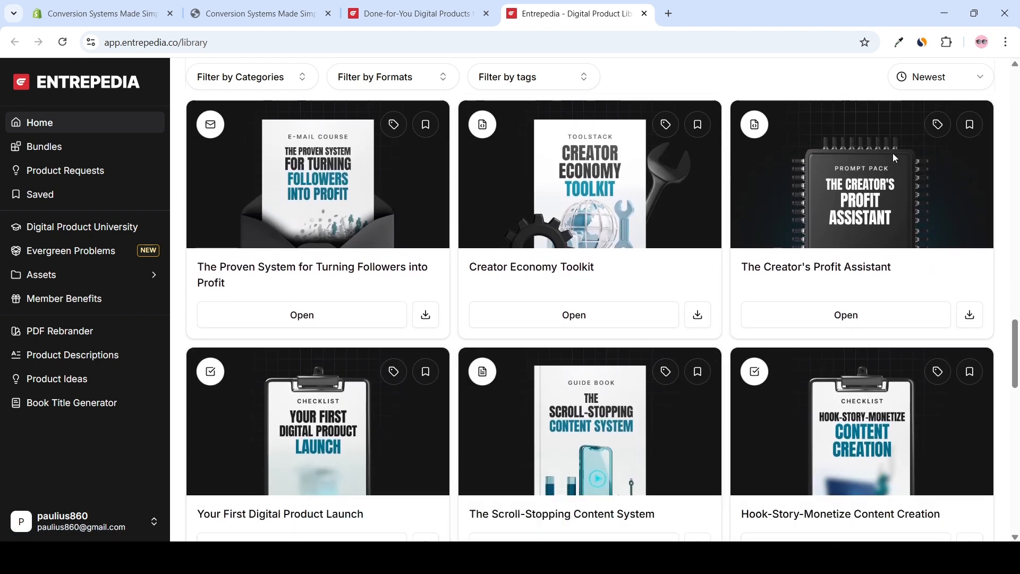
scroll(896, 157, down, 5)
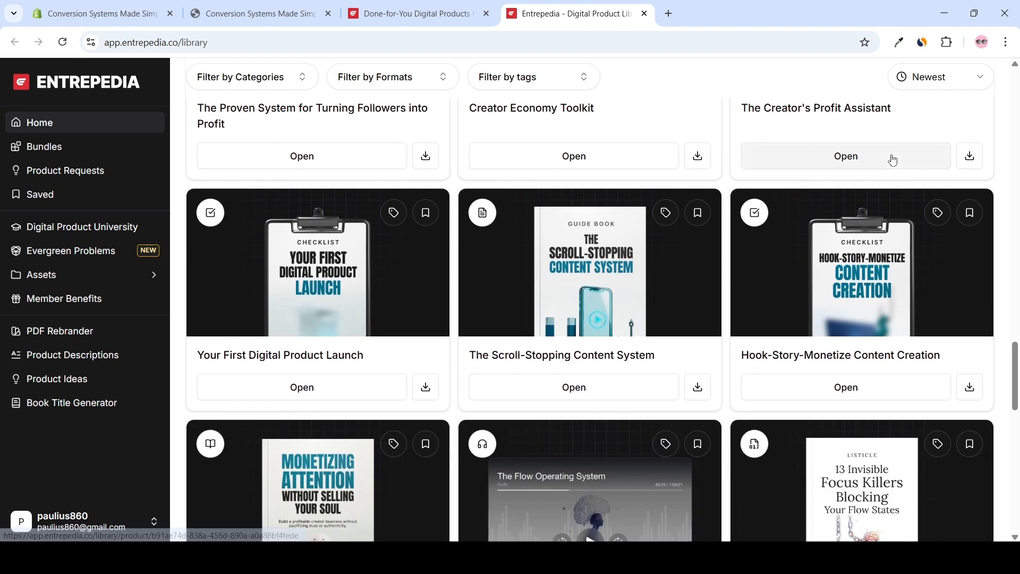
scroll(892, 159, down, 3)
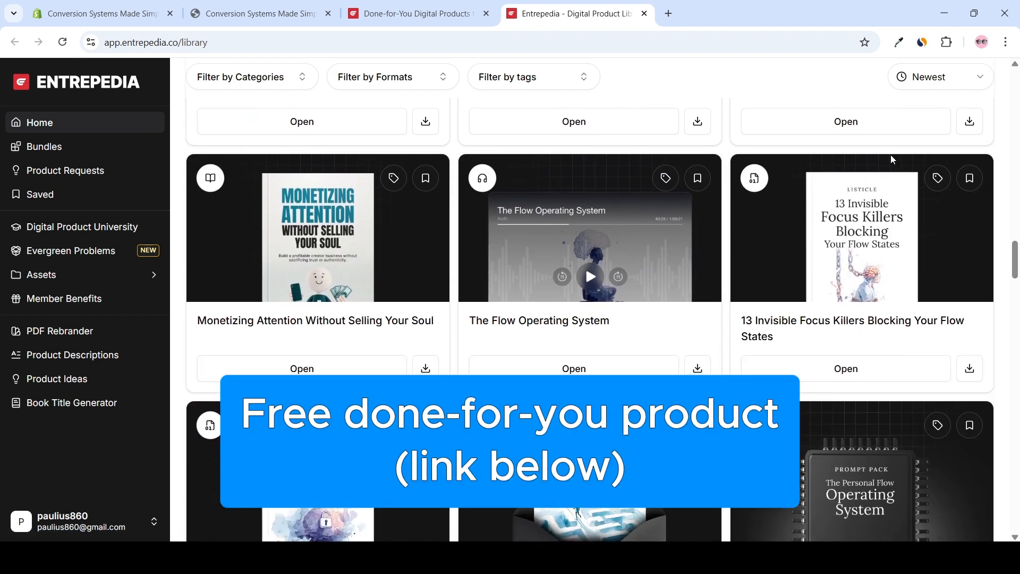
scroll(893, 158, down, 5)
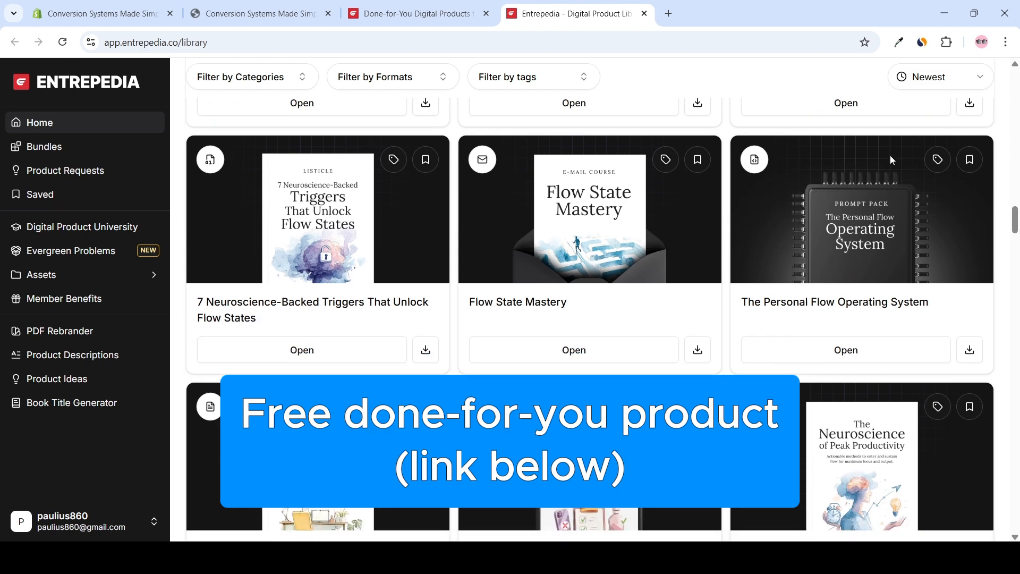
scroll(892, 153, down, 3)
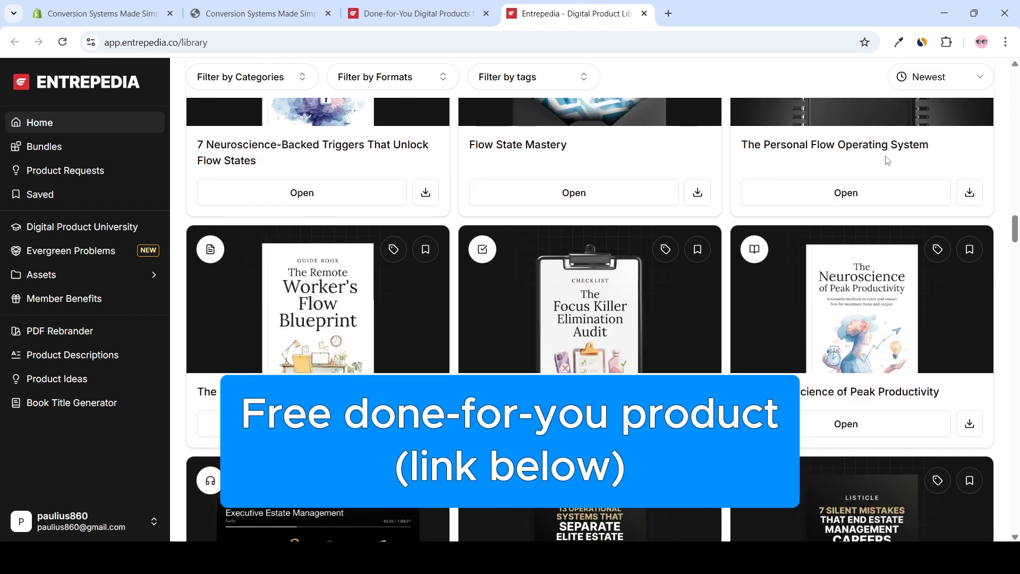
scroll(881, 160, down, 5)
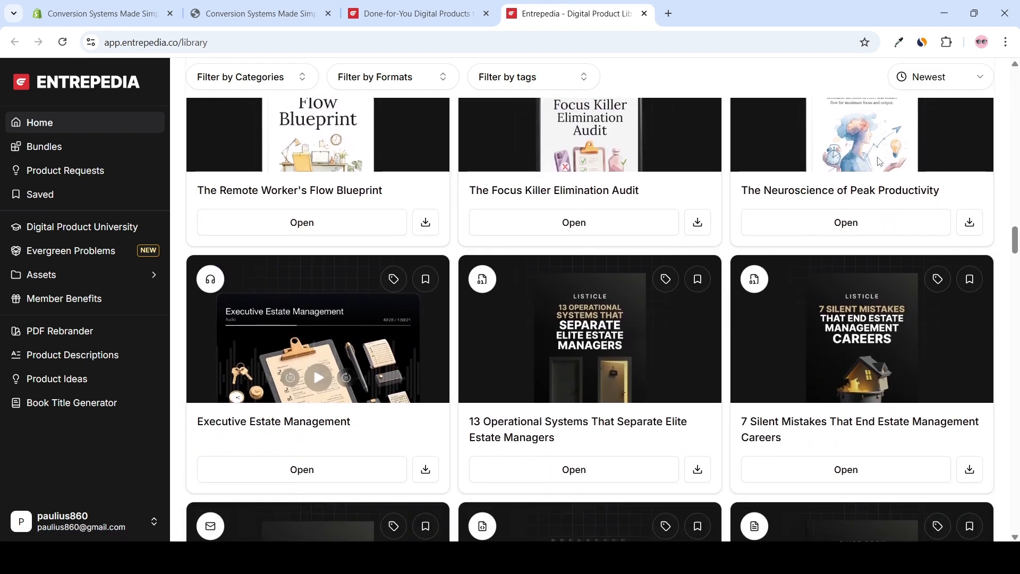
scroll(879, 162, down, 5)
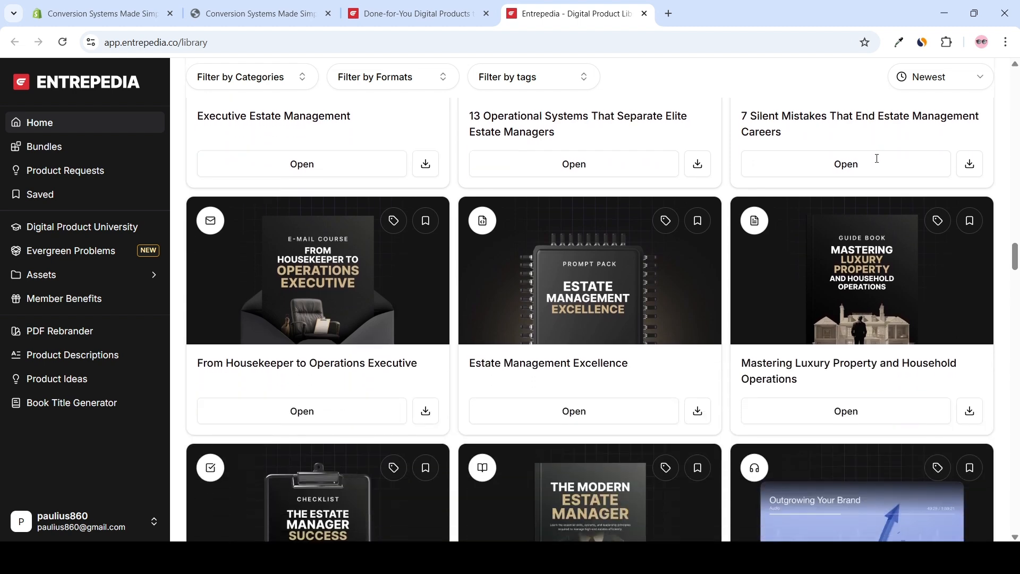
scroll(875, 158, down, 5)
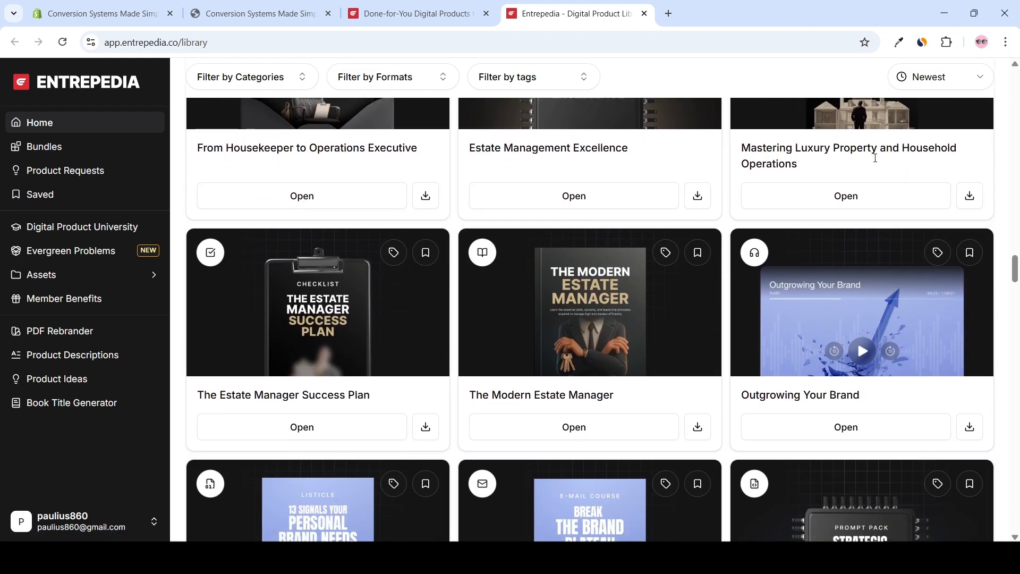
scroll(873, 157, down, 2)
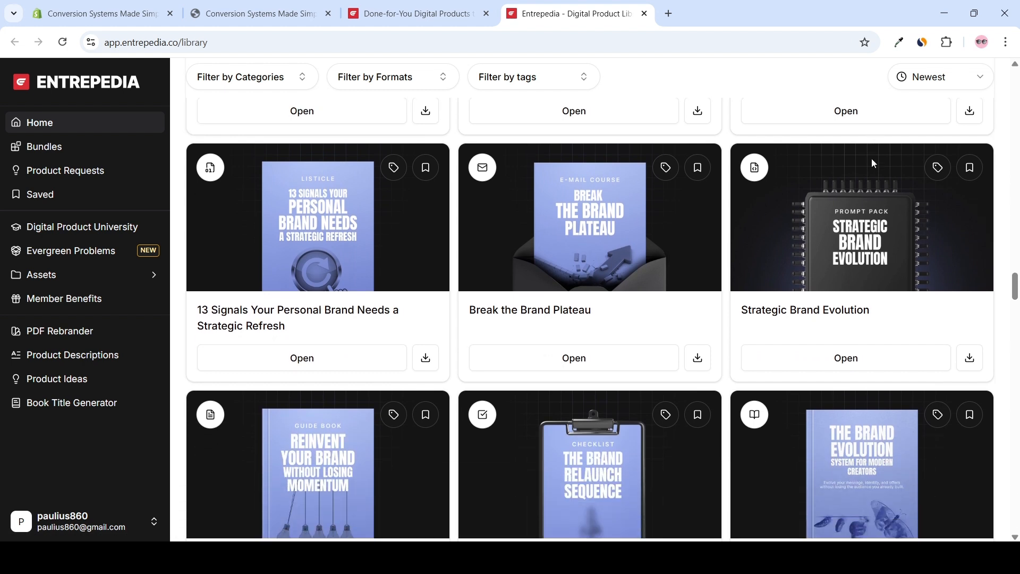
scroll(872, 158, down, 2)
scroll(874, 163, down, 1)
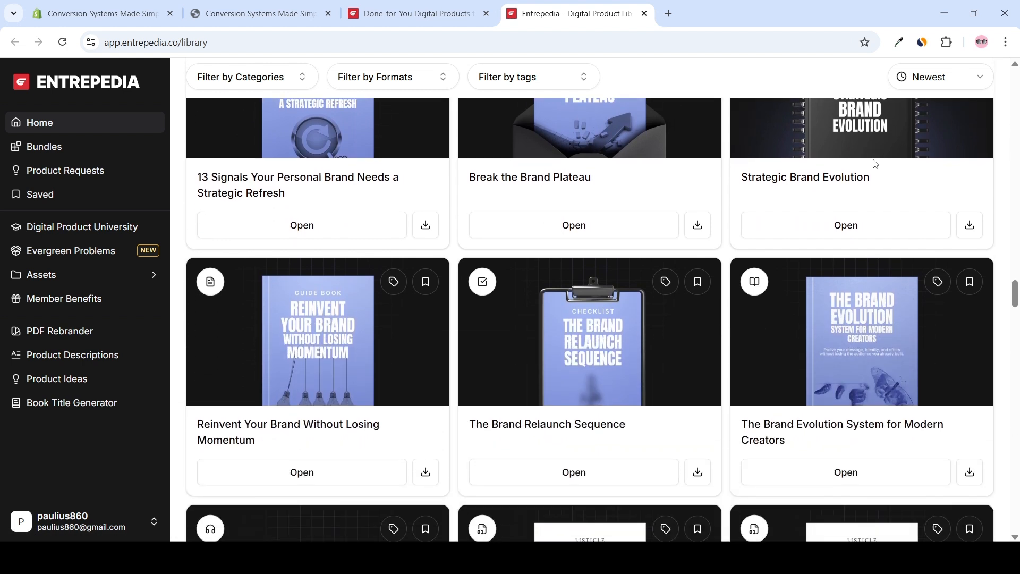
scroll(874, 163, down, 1)
scroll(875, 159, down, 3)
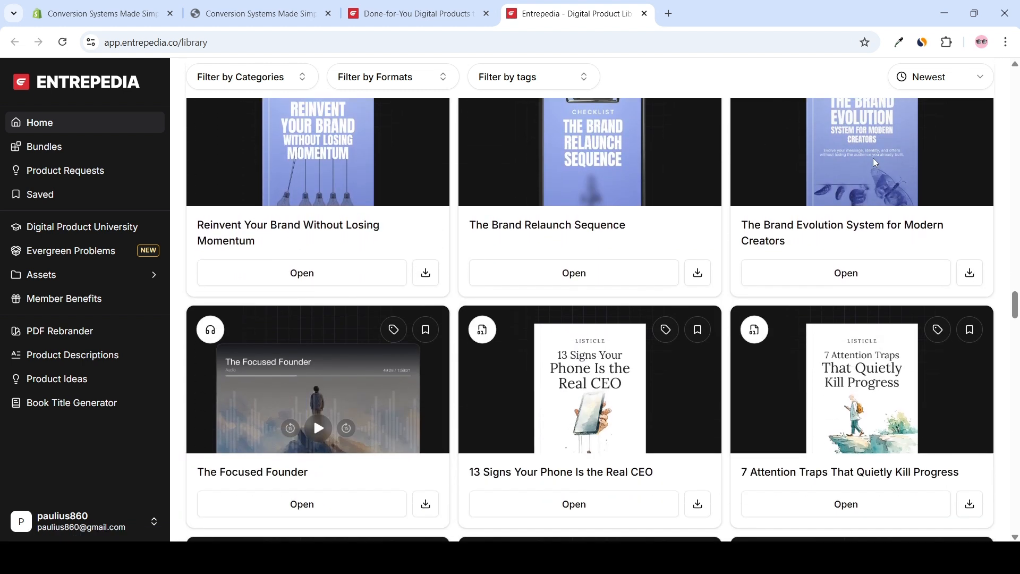
scroll(874, 159, down, 4)
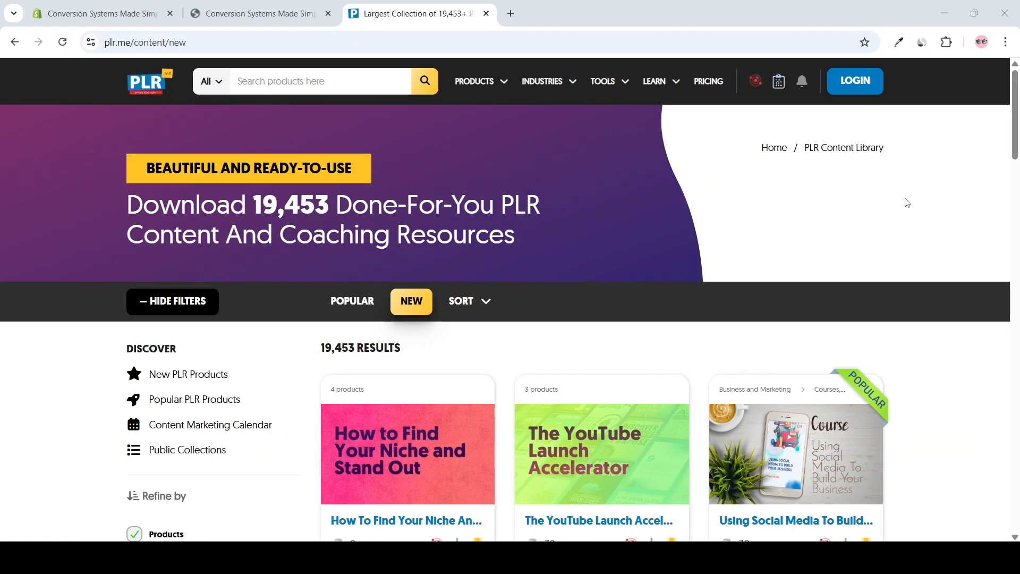
scroll(903, 201, down, 4)
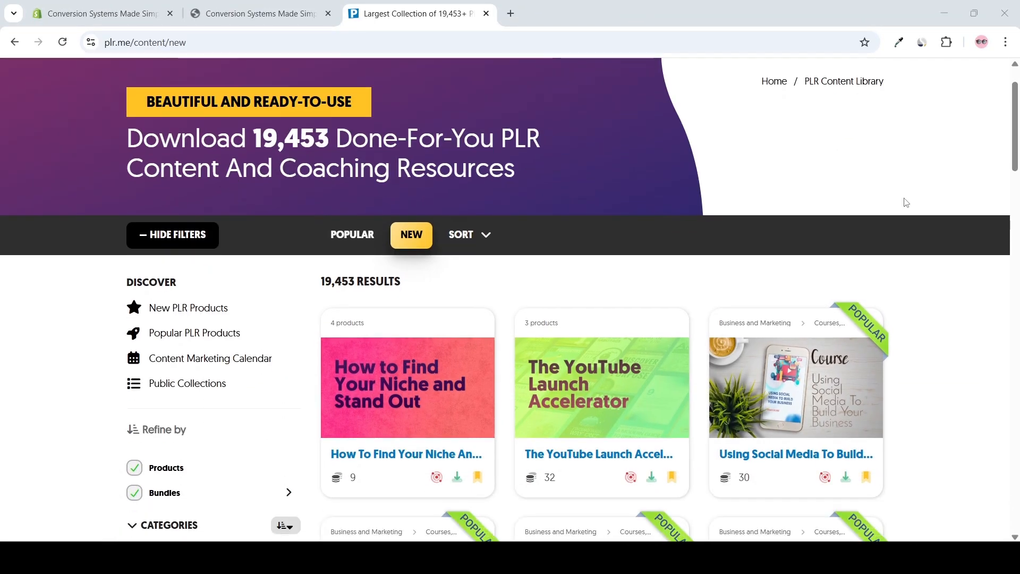
Look through the newest products in the plr.me content library, continuing onto page 2 of the results
scroll(903, 202, down, 6)
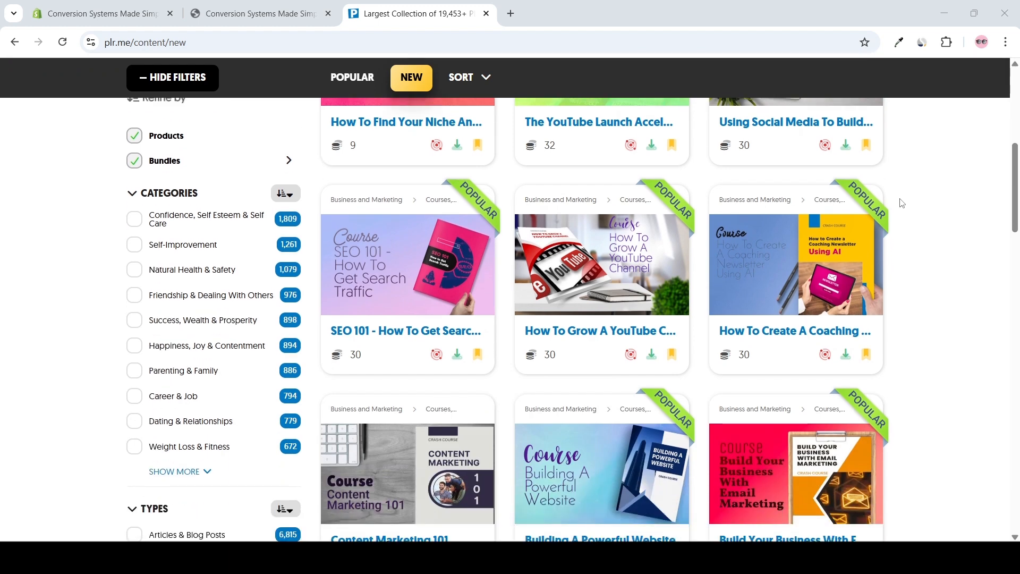
scroll(902, 207, down, 6)
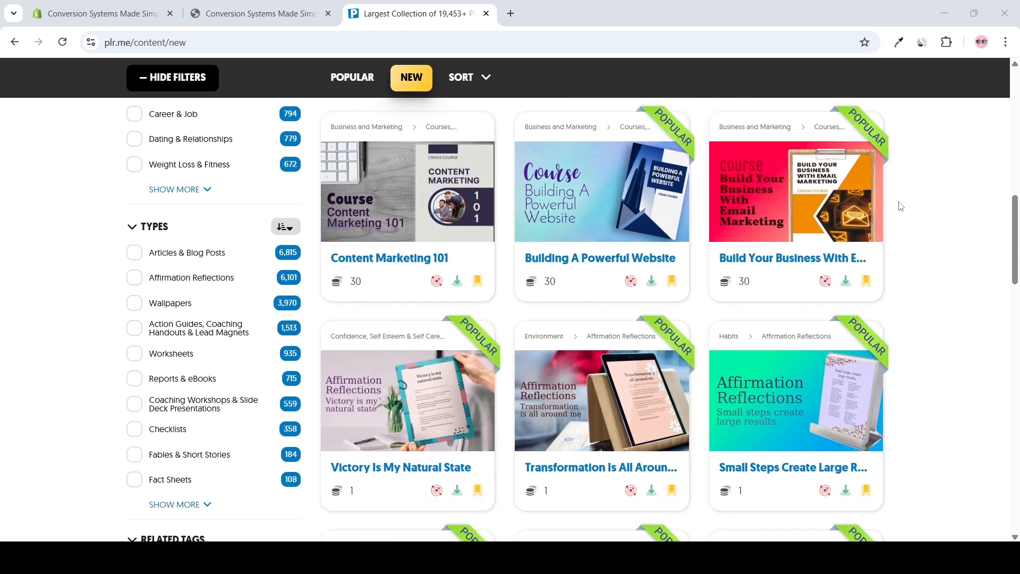
scroll(896, 208, down, 8)
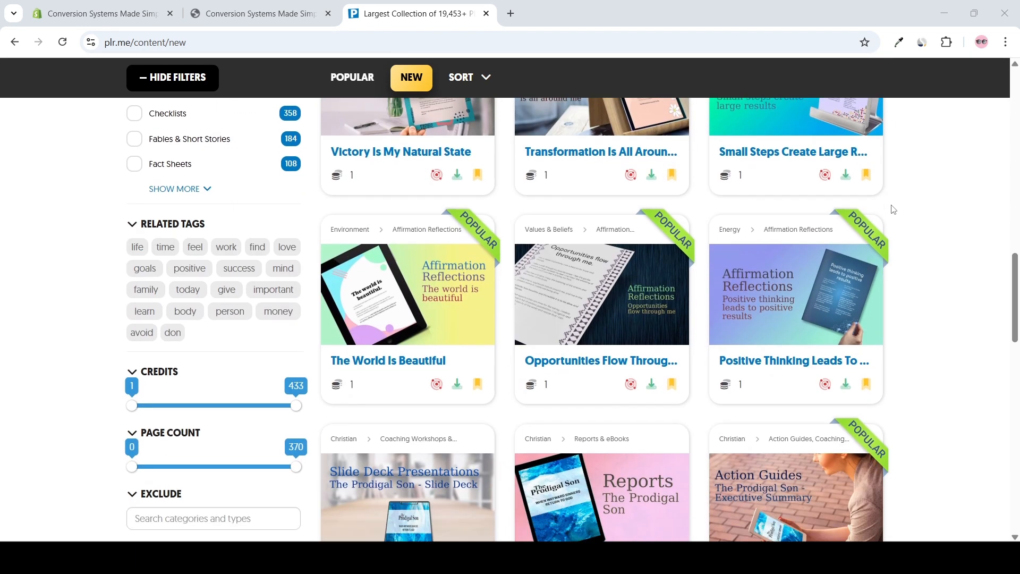
scroll(895, 209, down, 5)
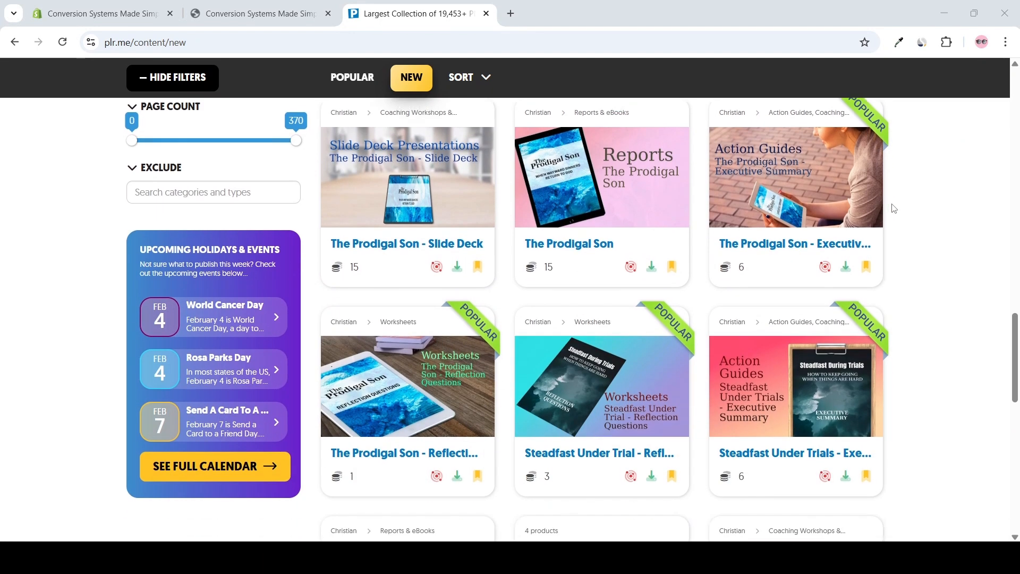
scroll(894, 209, down, 1)
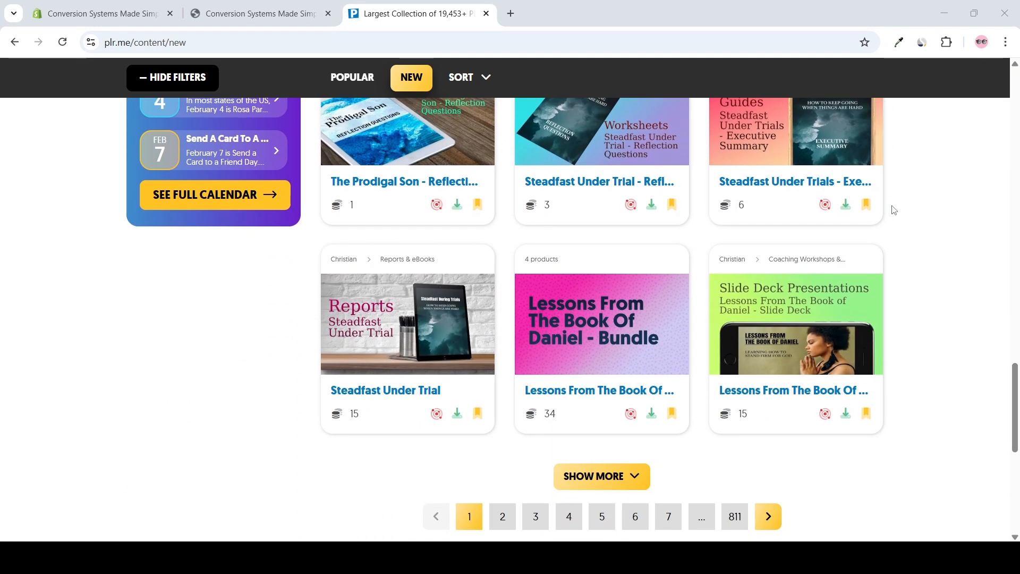
click(497, 517)
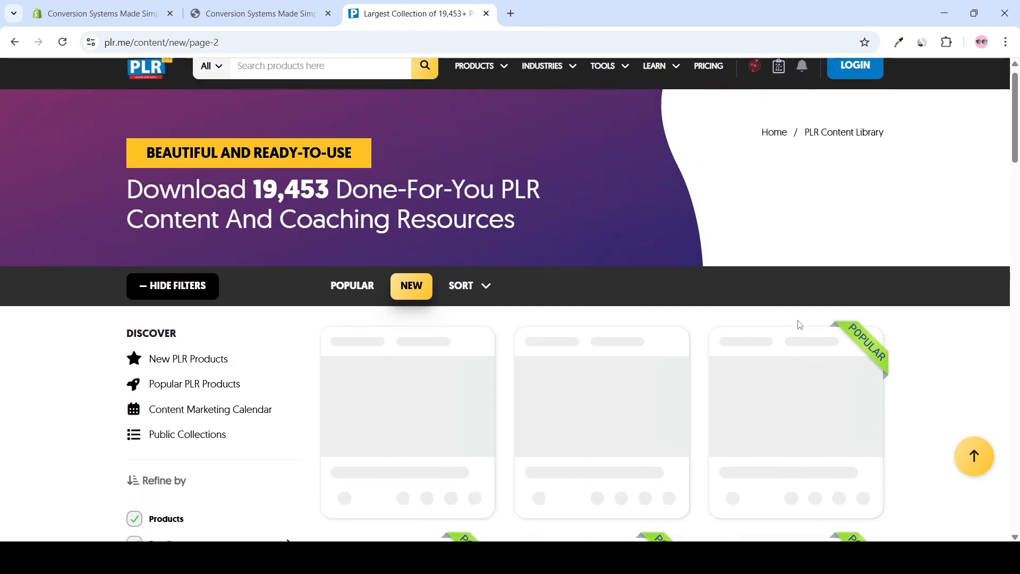
scroll(843, 310, down, 4)
scroll(887, 294, down, 6)
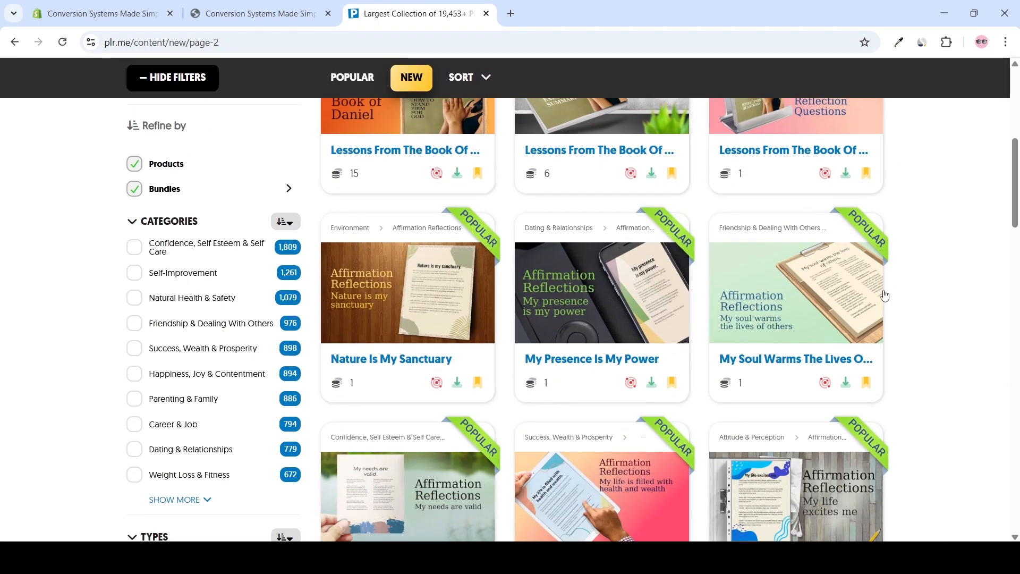
Browse the rest of page 2 of the newest plr.me content and load more products below it
scroll(887, 294, down, 6)
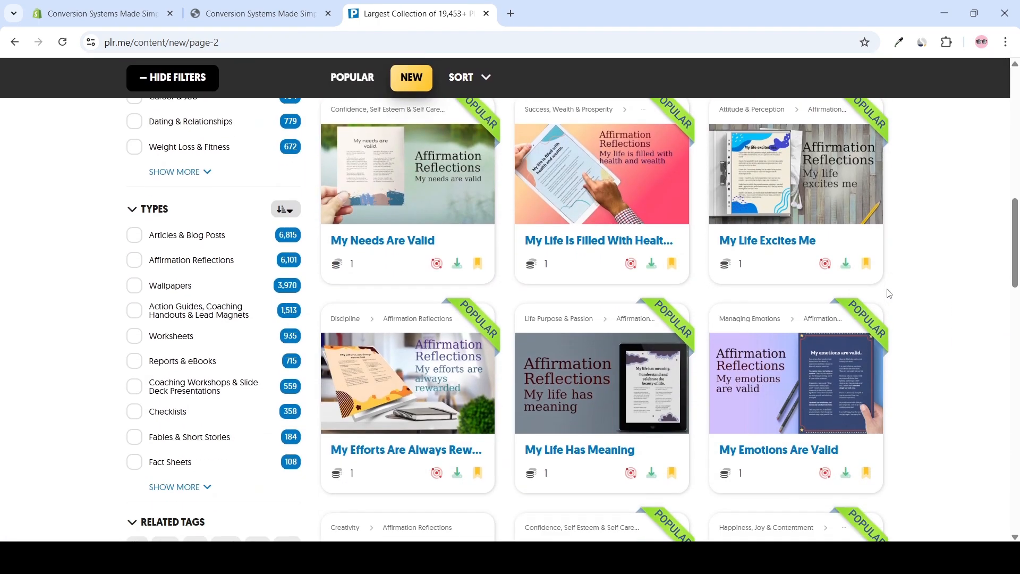
scroll(892, 294, down, 4)
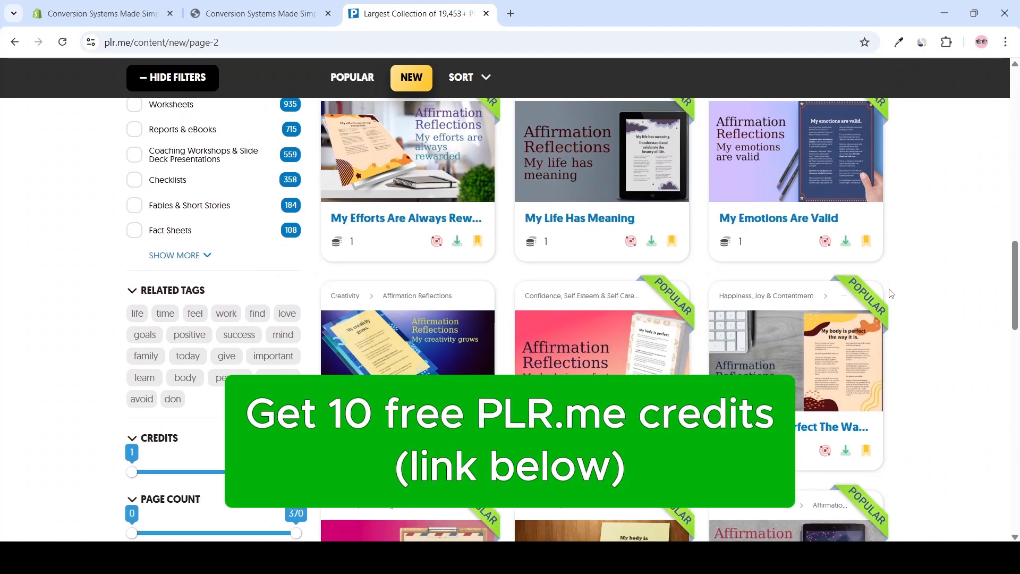
scroll(891, 294, down, 5)
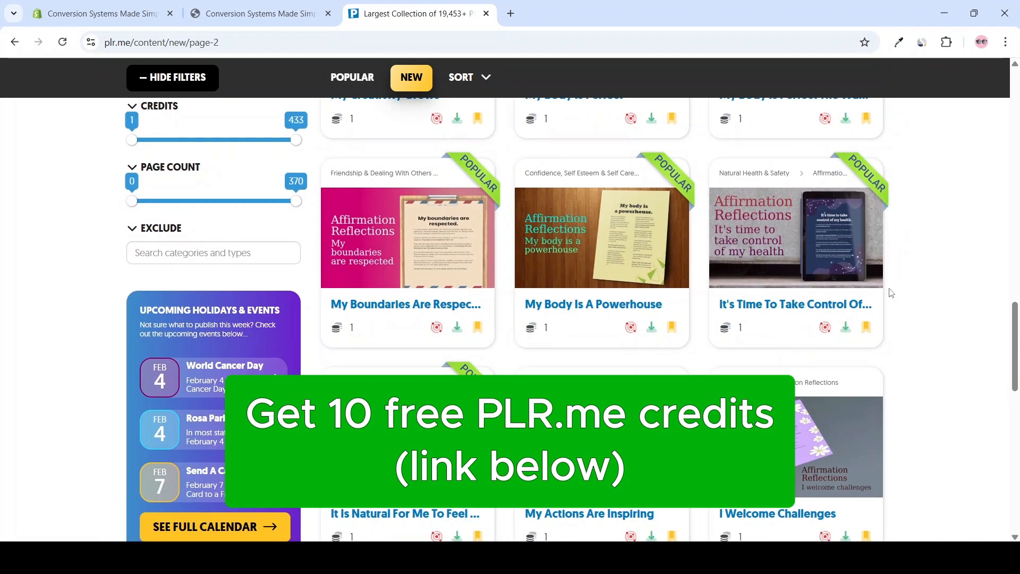
scroll(892, 294, down, 4)
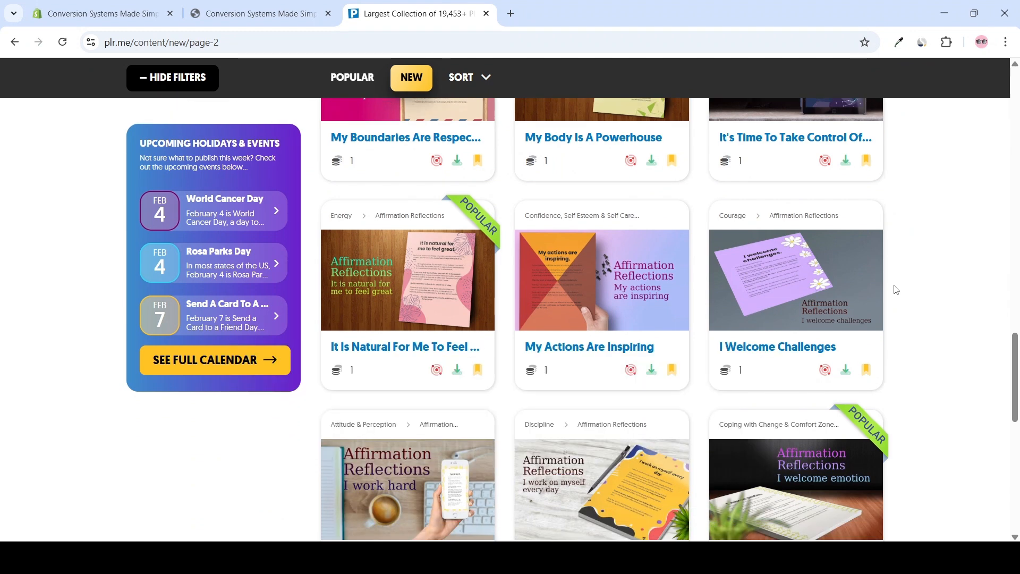
scroll(894, 289, down, 3)
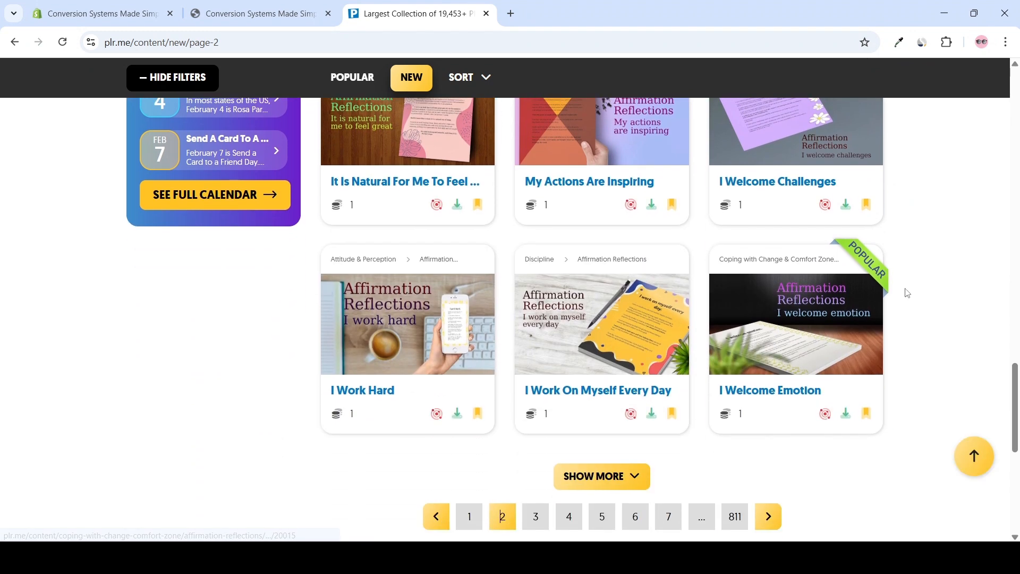
click(616, 417)
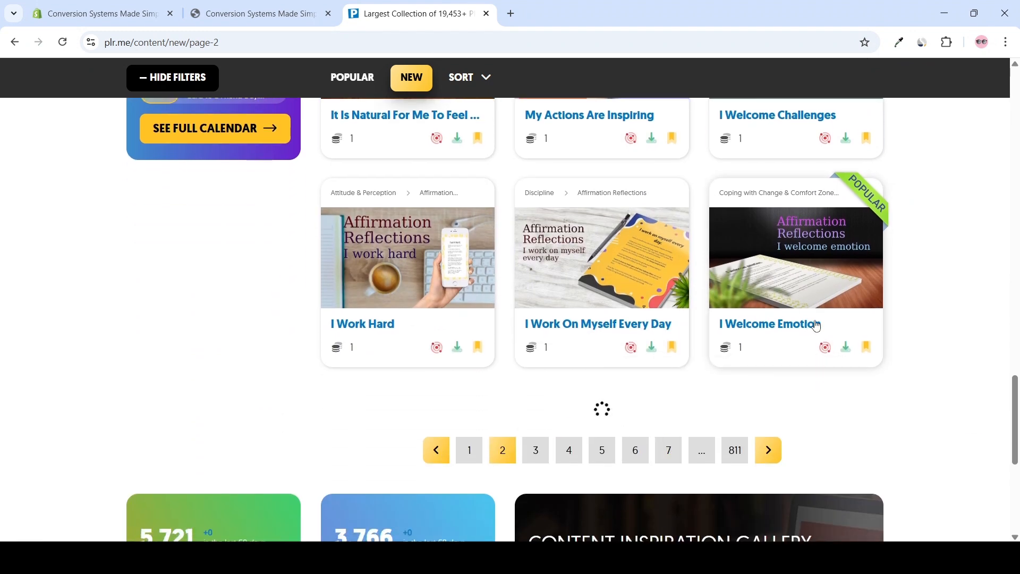
Close the plr.me library, view the Converting Content Funnel product page in the storefront, and return to the home page
key(ctrl+w)
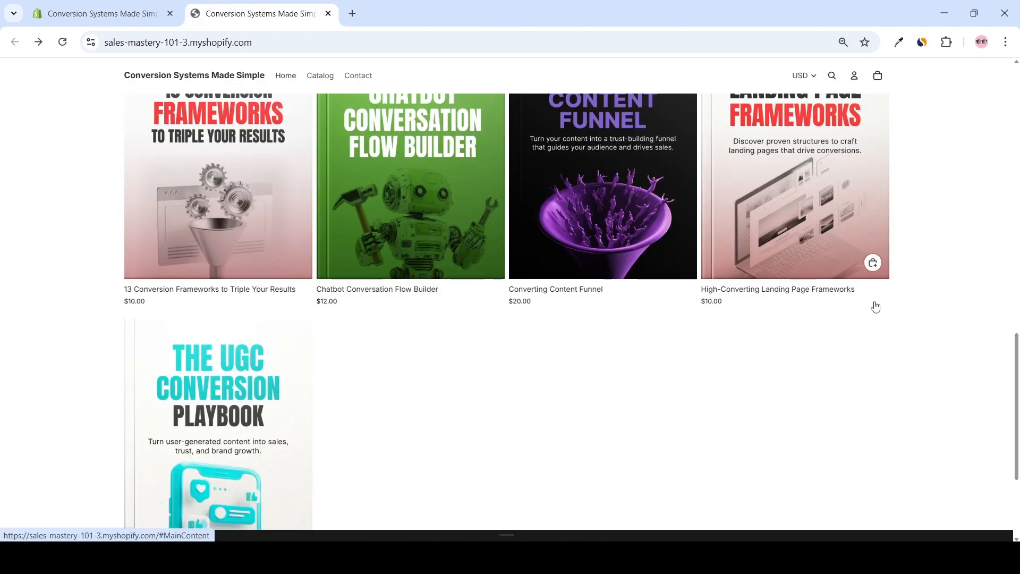
scroll(874, 304, up, 3)
scroll(813, 296, up, 5)
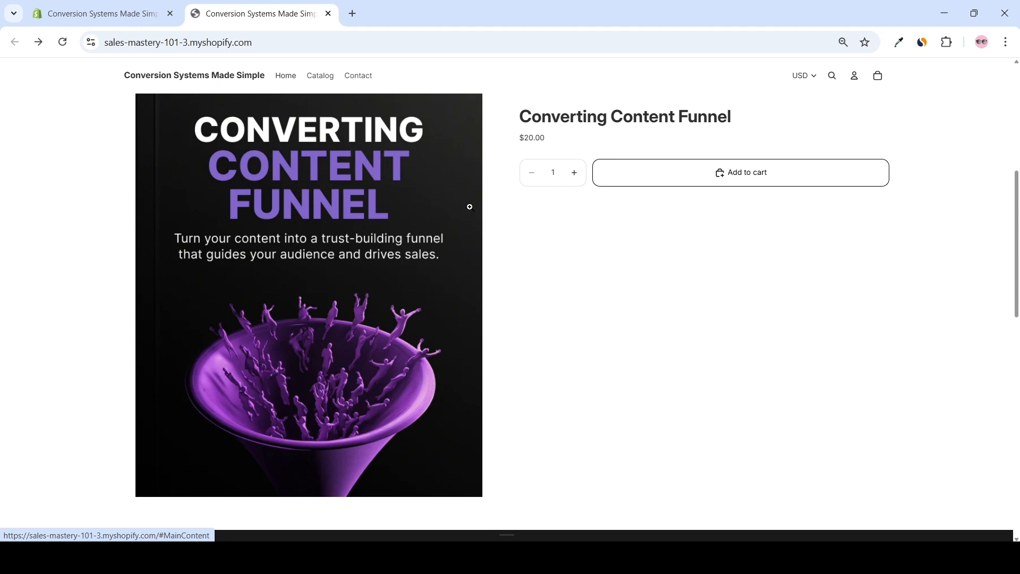
scroll(461, 210, up, 1)
scroll(410, 221, down, 1)
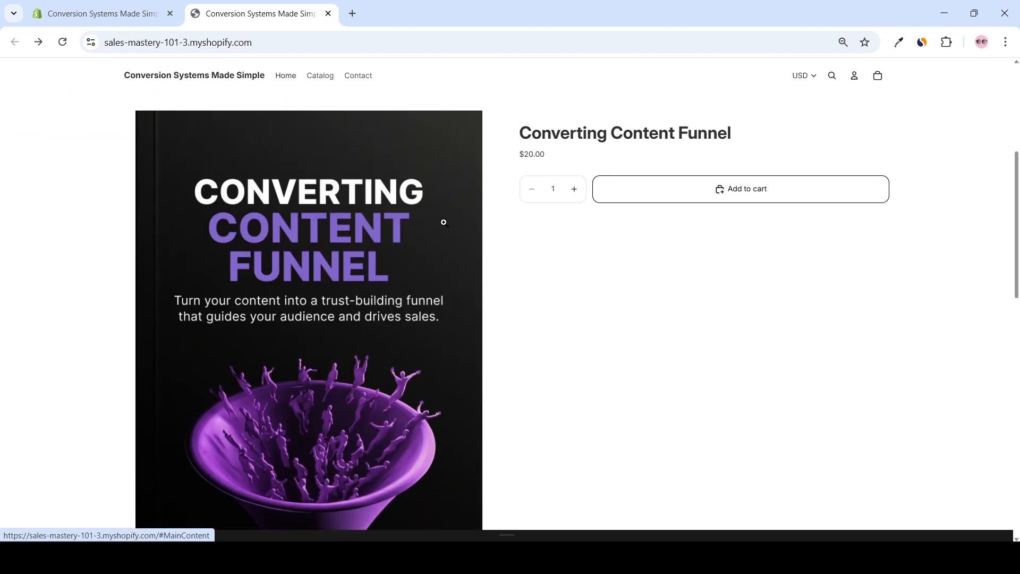
click(580, 136)
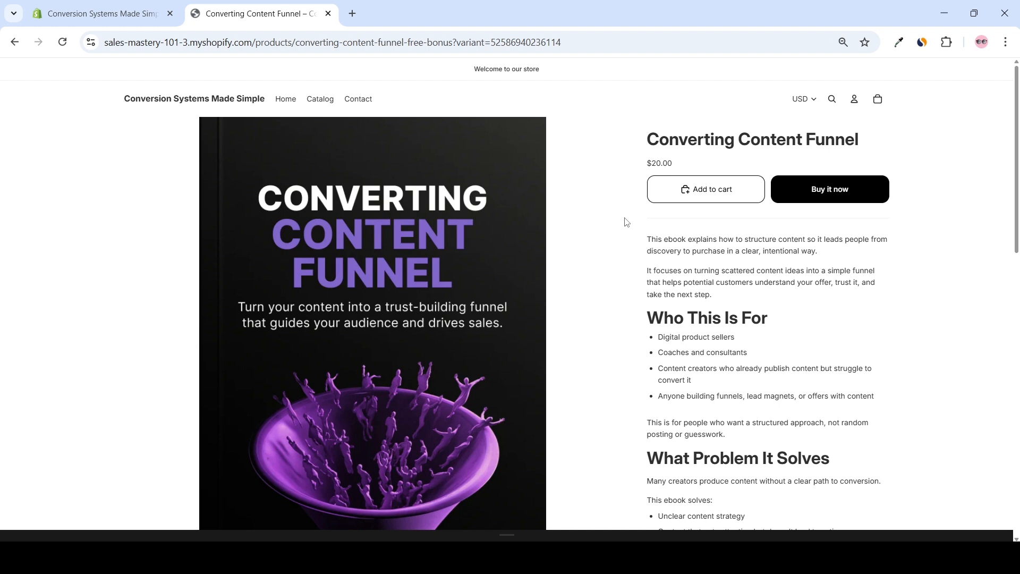
key(alt+Left)
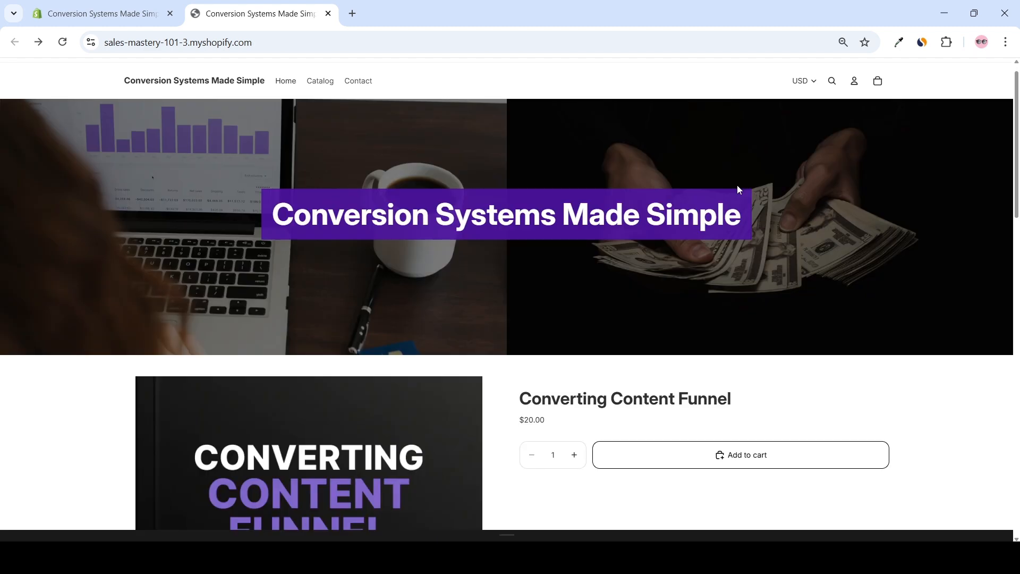
Open The UGC Conversion Playbook product page from the storefront's Products grid and review its price and description
scroll(743, 194, down, 5)
scroll(745, 198, down, 13)
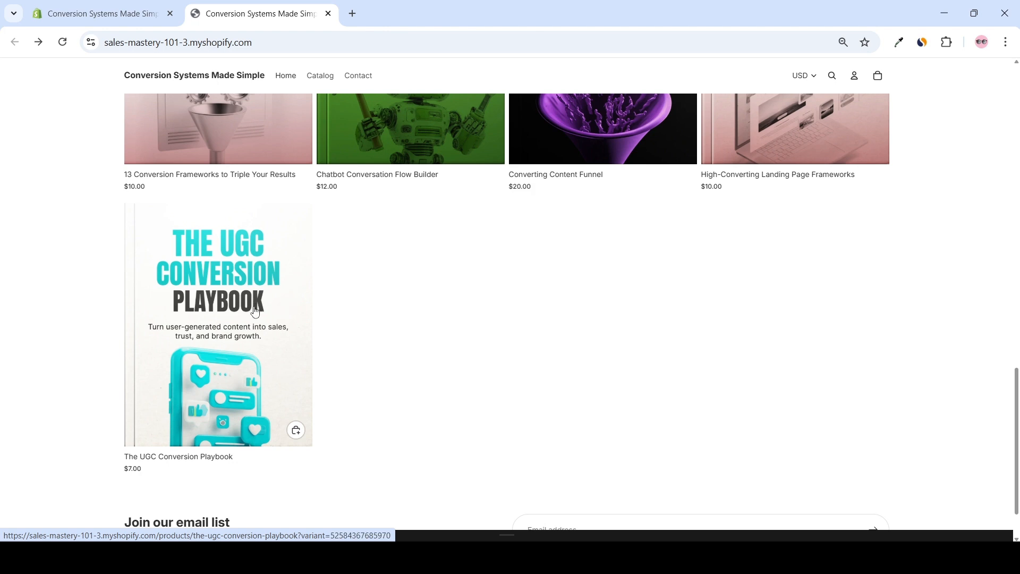
click(255, 313)
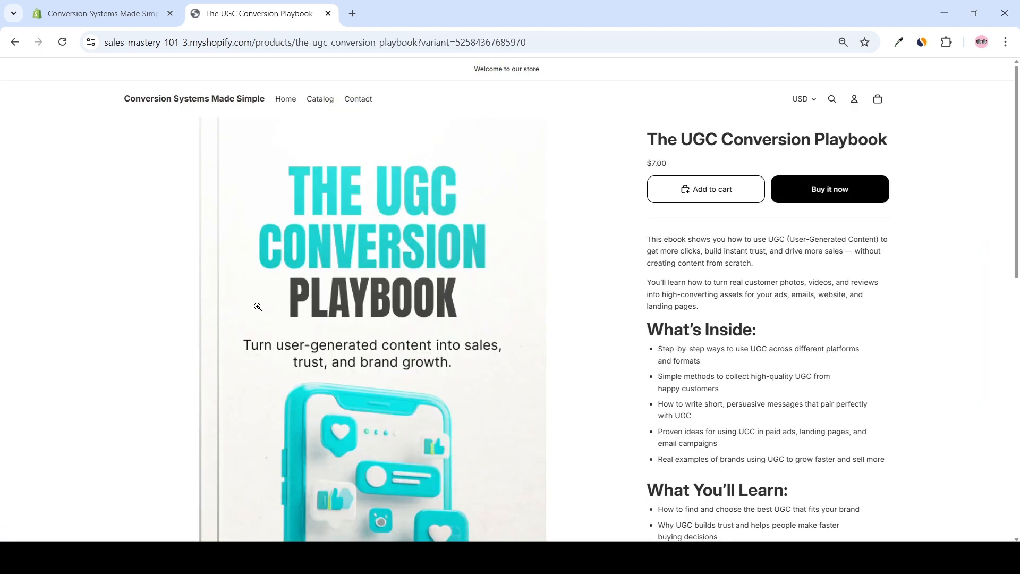
drag(681, 166, 655, 161)
click(684, 166)
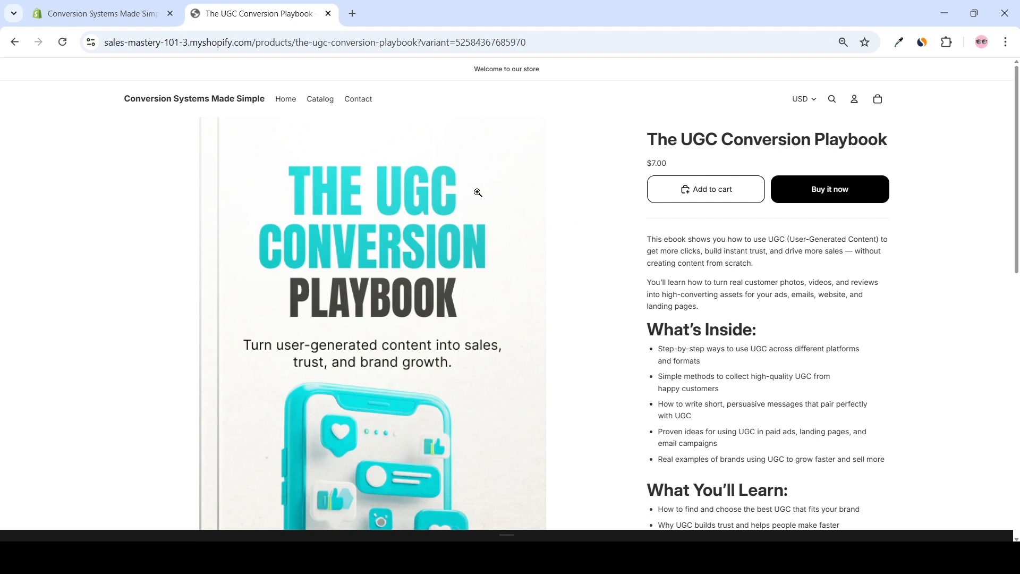
scroll(611, 212, down, 3)
scroll(602, 236, up, 3)
Switch to the Shopify admin, search the apps for "selleasy", and install the Upsell & Cross Sell — Selleasy app
click(109, 15)
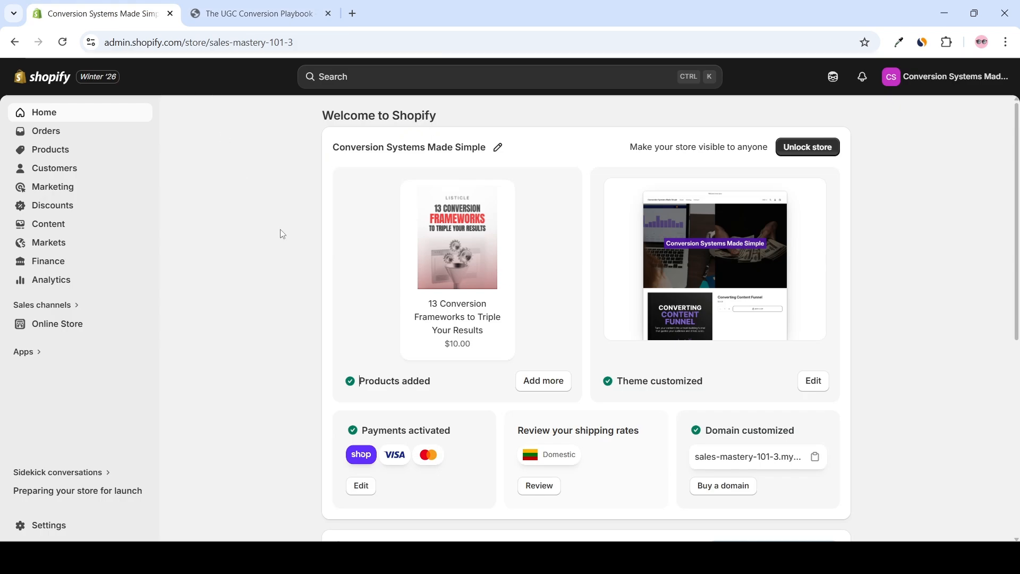
click(30, 357)
text(selleasy)
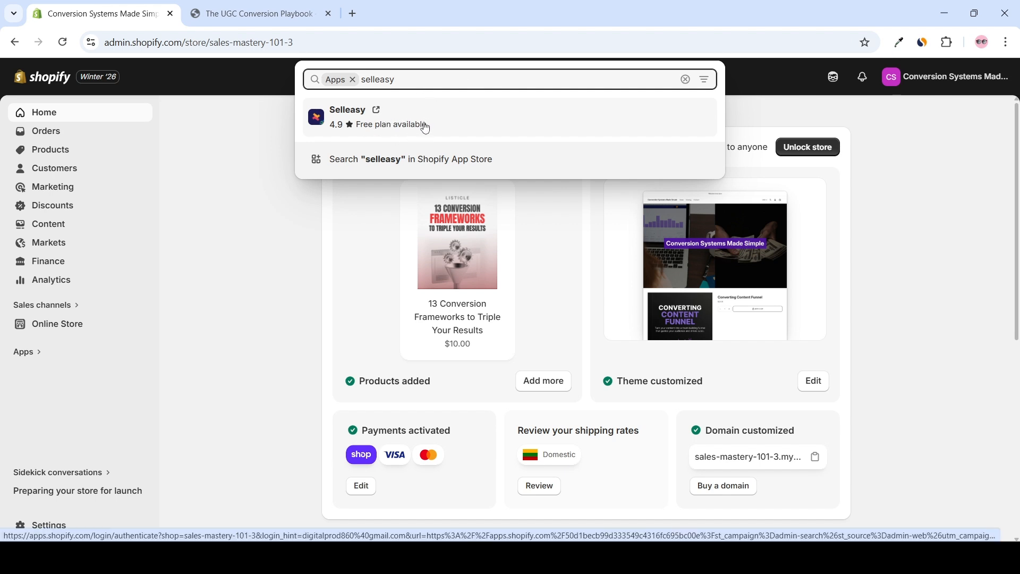
click(426, 128)
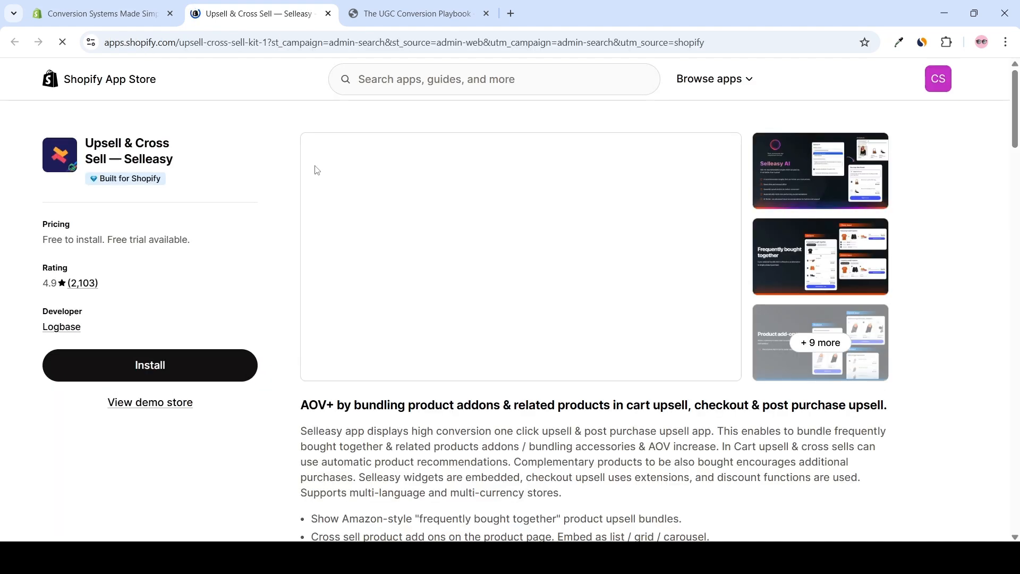
click(153, 360)
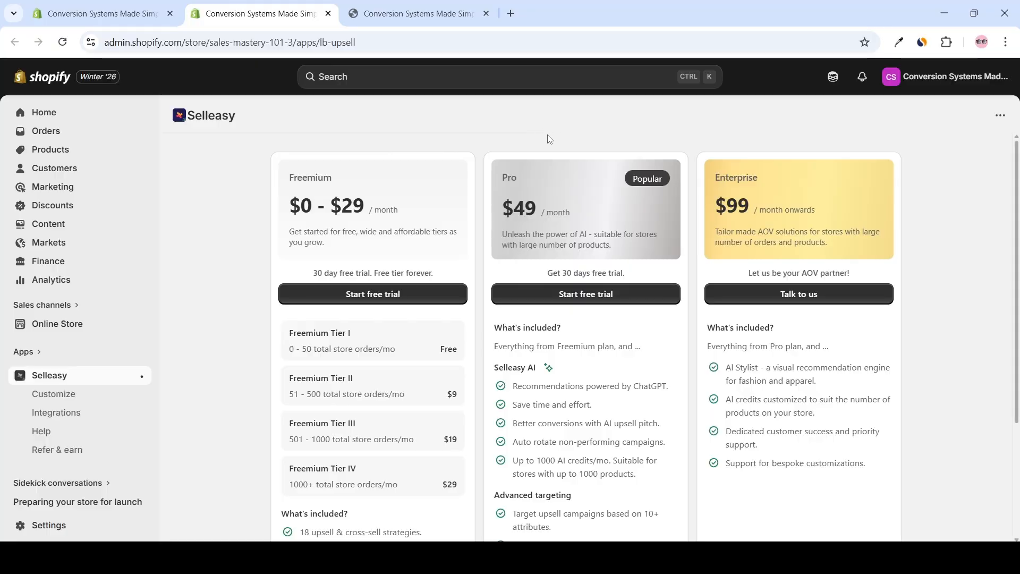
Review the Selleasy pricing plans and their order tiers, and start the free trial of the Freemium plan
scroll(549, 139, down, 3)
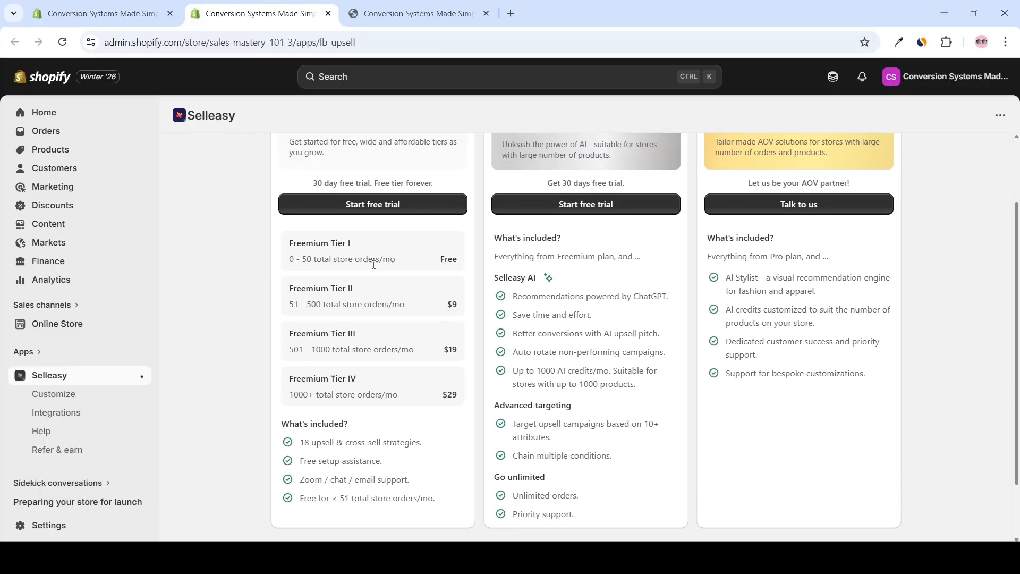
scroll(373, 264, up, 3)
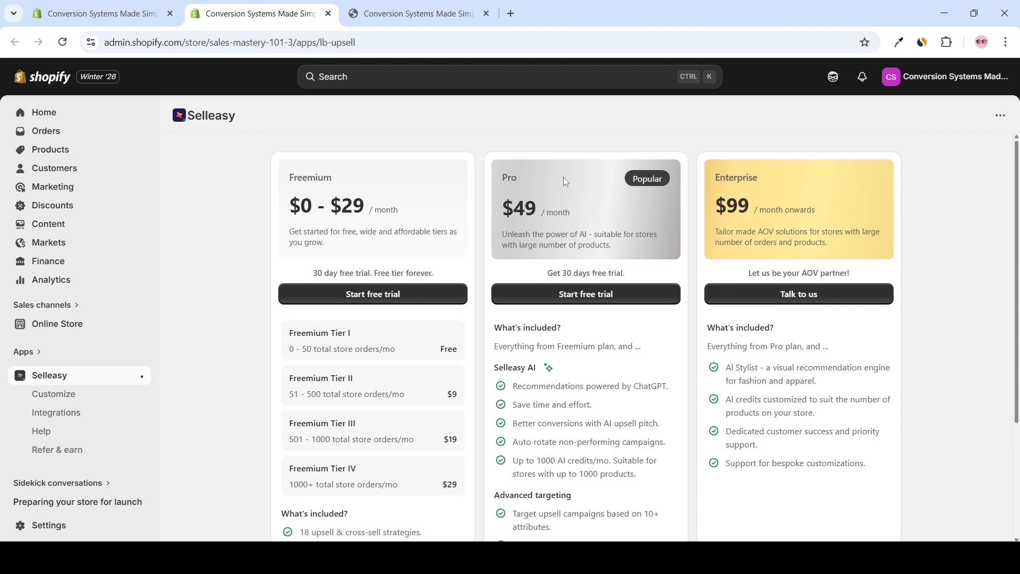
drag(332, 177, 257, 182)
click(257, 182)
scroll(237, 200, down, 1)
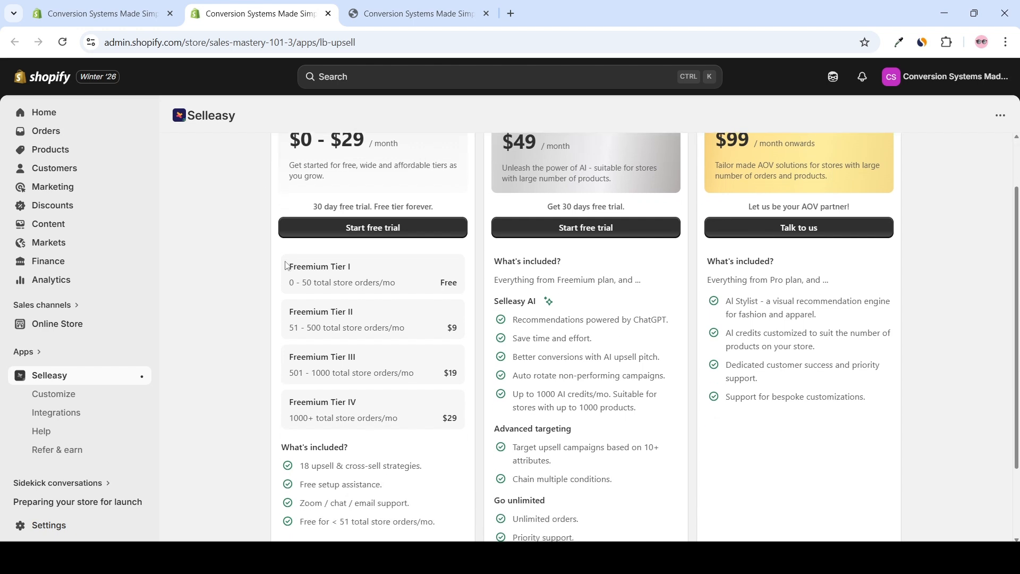
drag(298, 286, 405, 286)
click(240, 282)
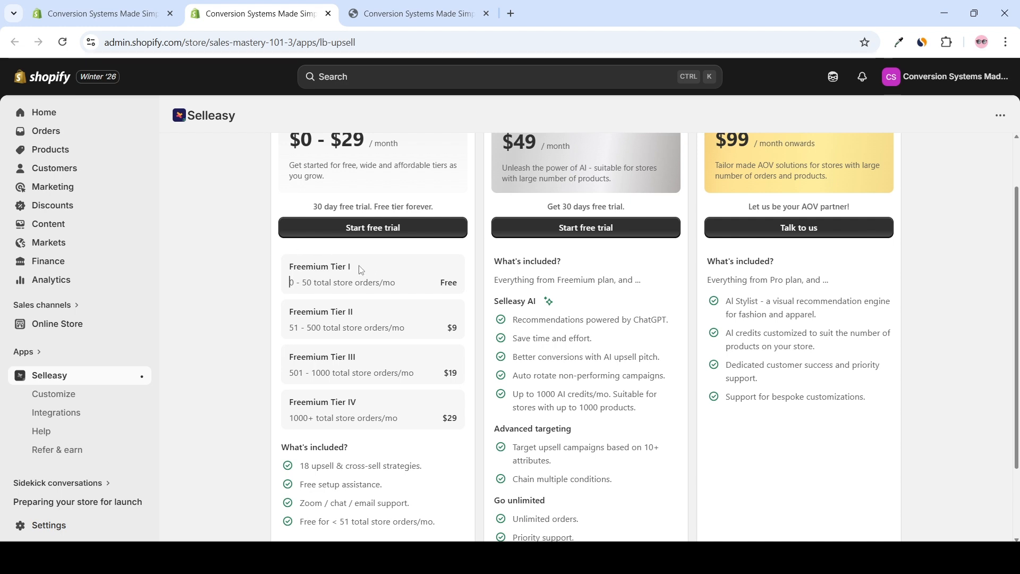
click(364, 234)
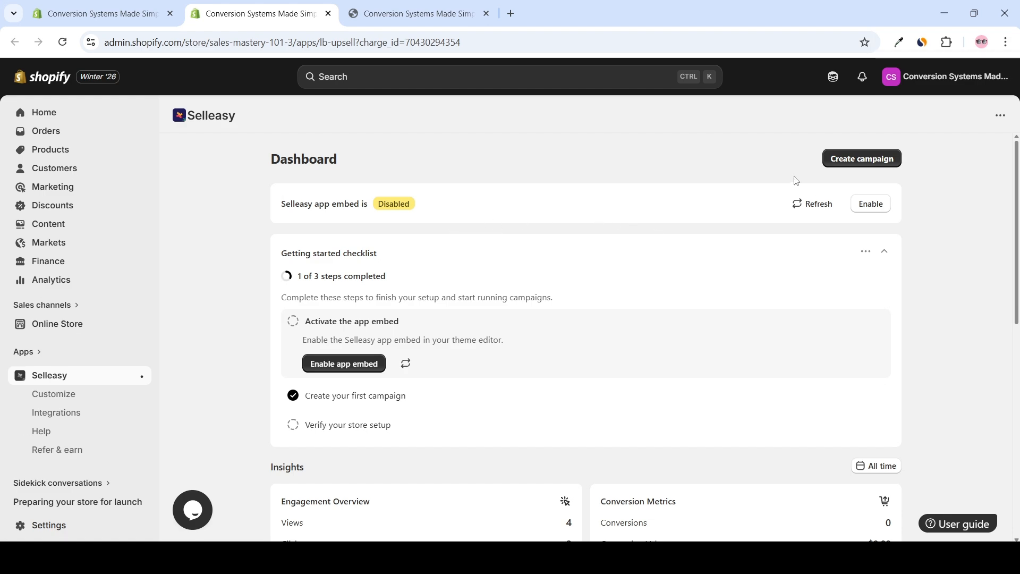
Start creating a Selleasy campaign and look through the campaign types for the product, cart and checkout pages
click(839, 159)
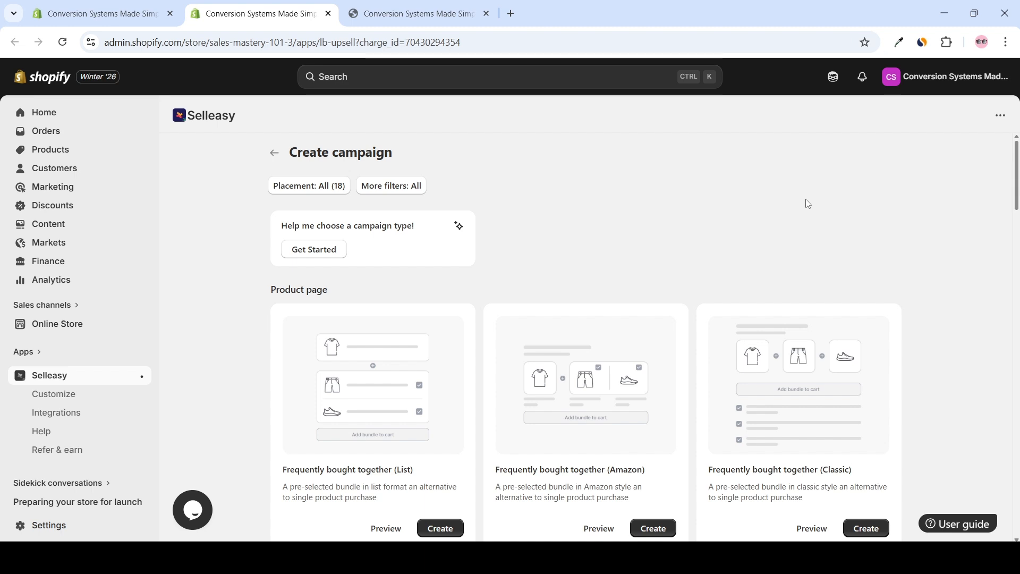
scroll(787, 209, down, 5)
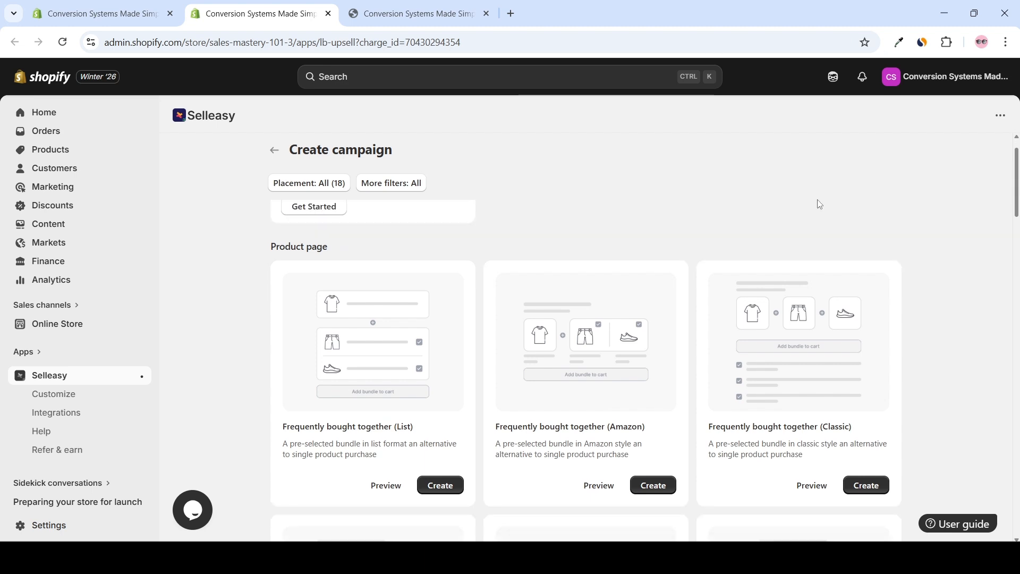
scroll(873, 215, down, 5)
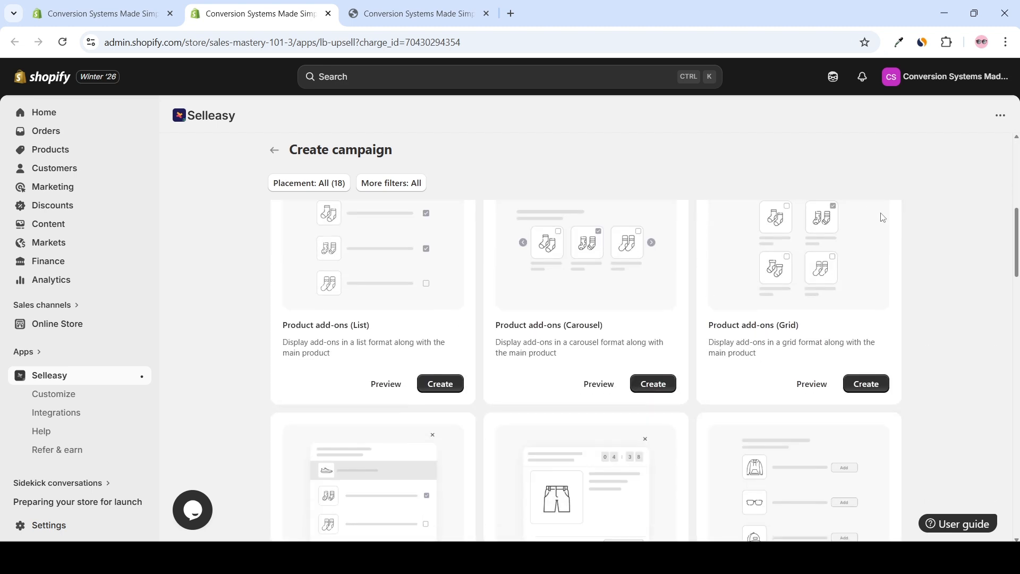
scroll(880, 226, down, 5)
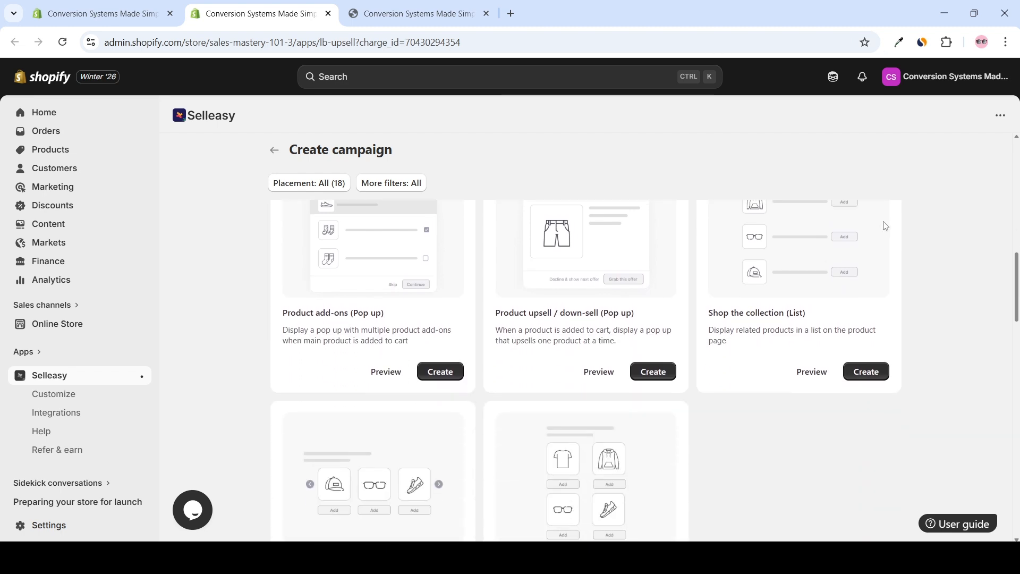
scroll(882, 226, down, 3)
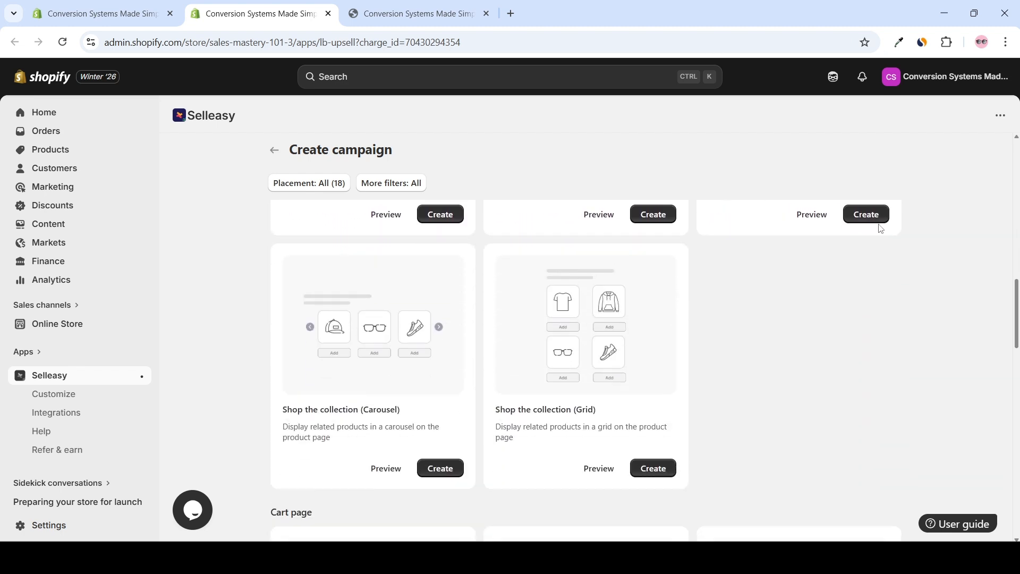
scroll(874, 227, down, 4)
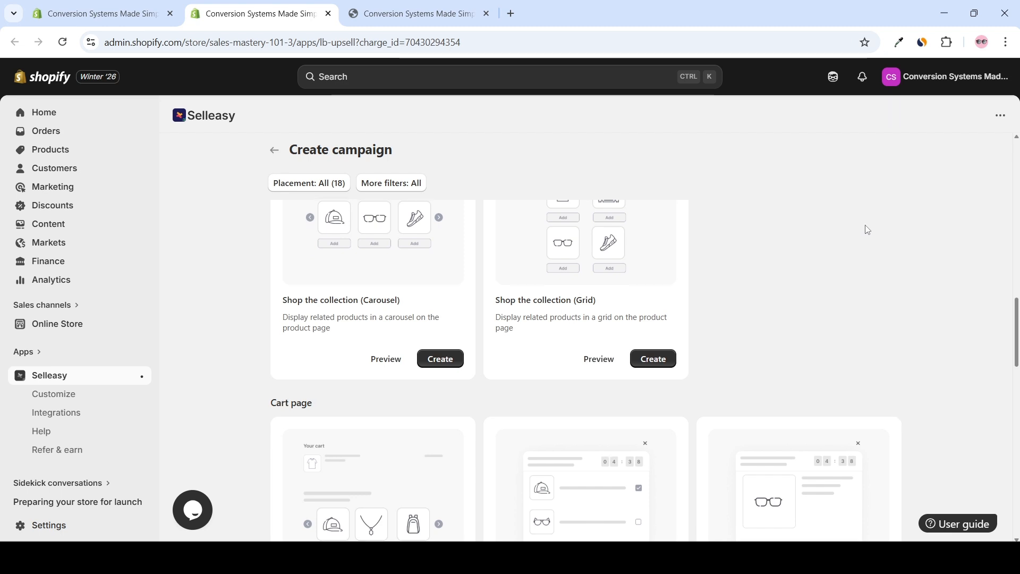
scroll(882, 234, down, 2)
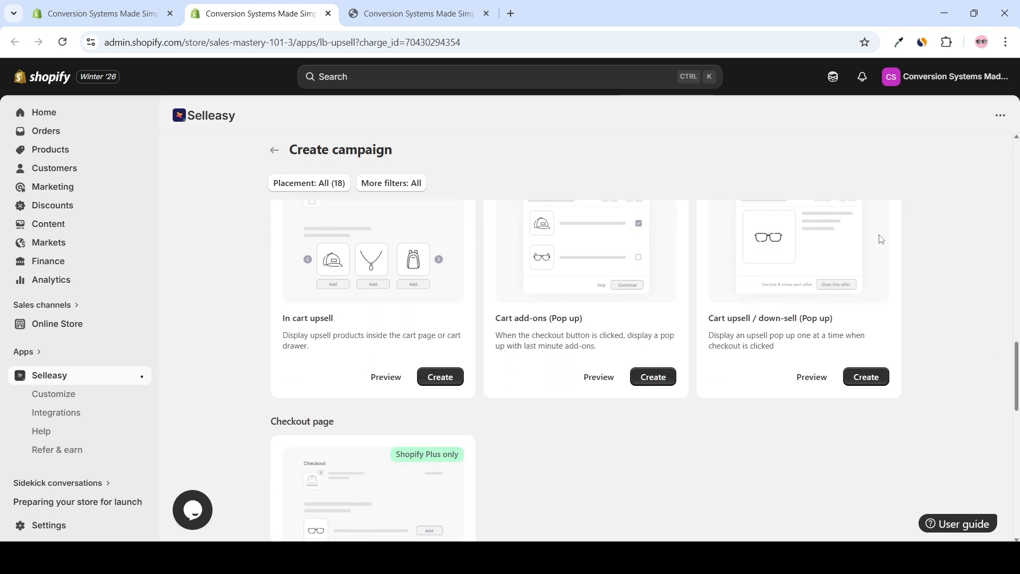
Go back to the product page campaign types and examine the Product add-ons (List) option
scroll(872, 242, up, 6)
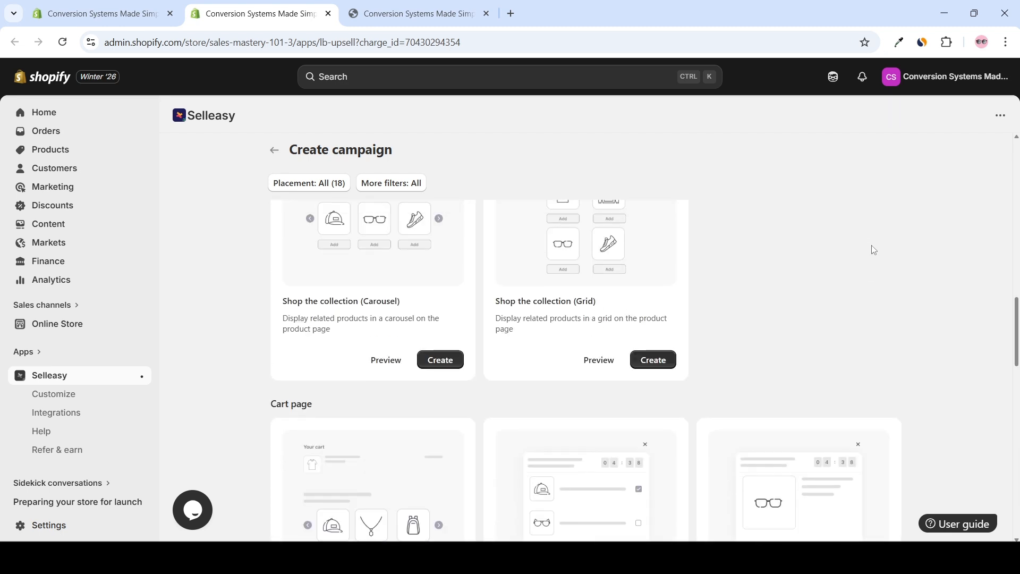
scroll(872, 250, up, 6)
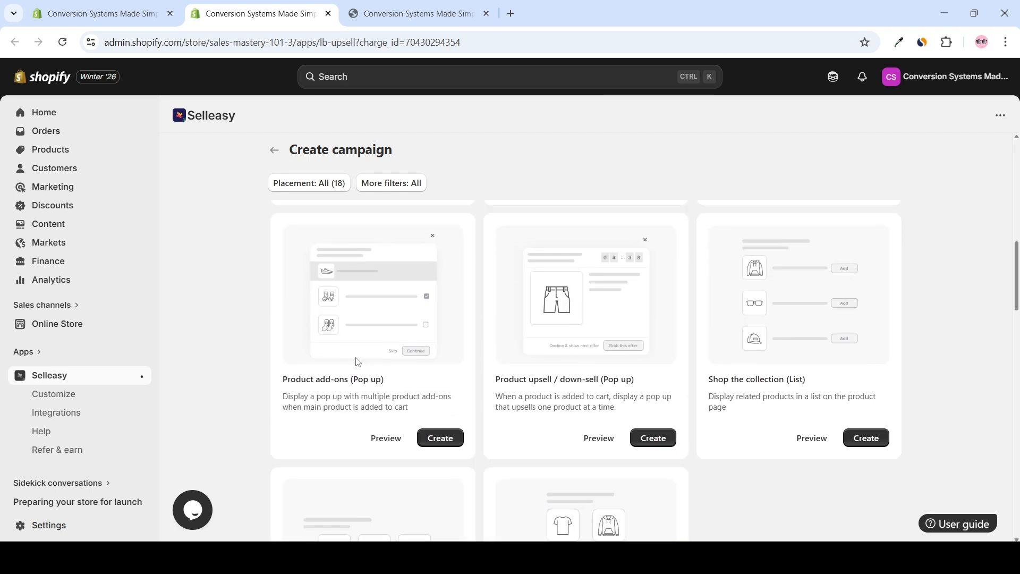
scroll(356, 361, up, 5)
drag(375, 392, 283, 391)
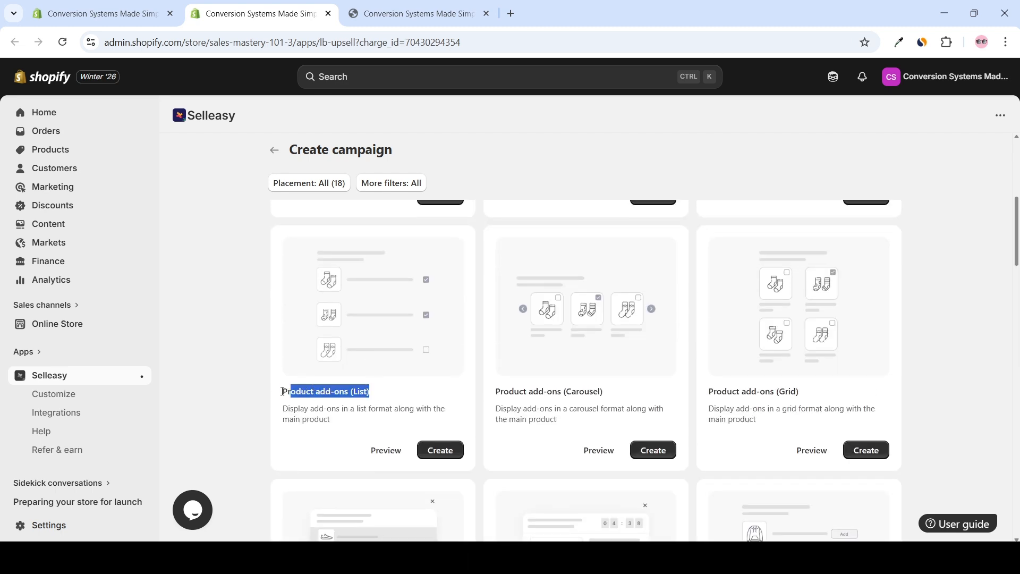
click(266, 391)
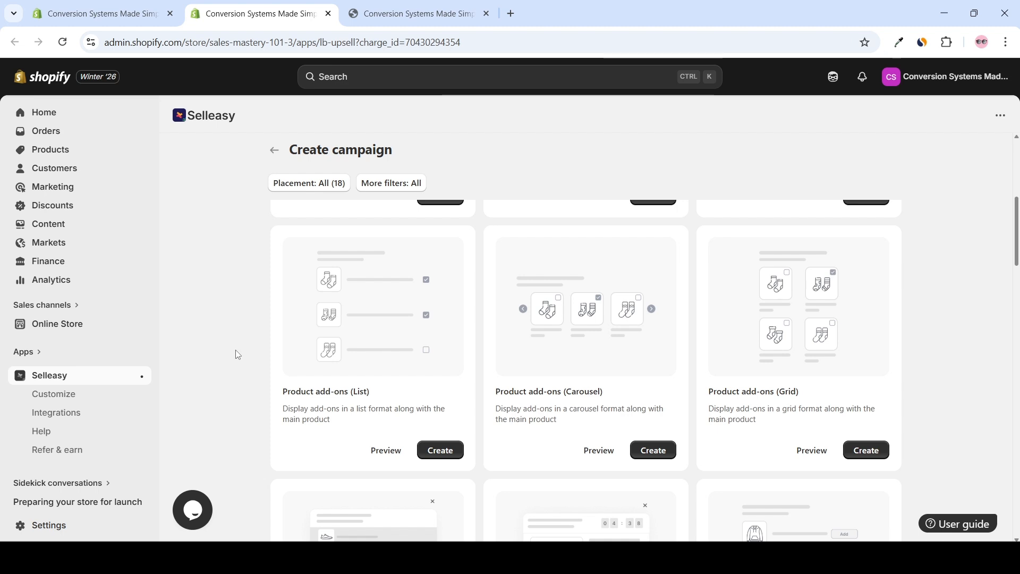
Compare the campaign types by placement, from the product page options through to the cart and checkout page options
scroll(255, 372, up, 5)
drag(269, 402, 415, 402)
scroll(361, 378, down, 10)
drag(362, 378, 266, 381)
scroll(266, 381, down, 4)
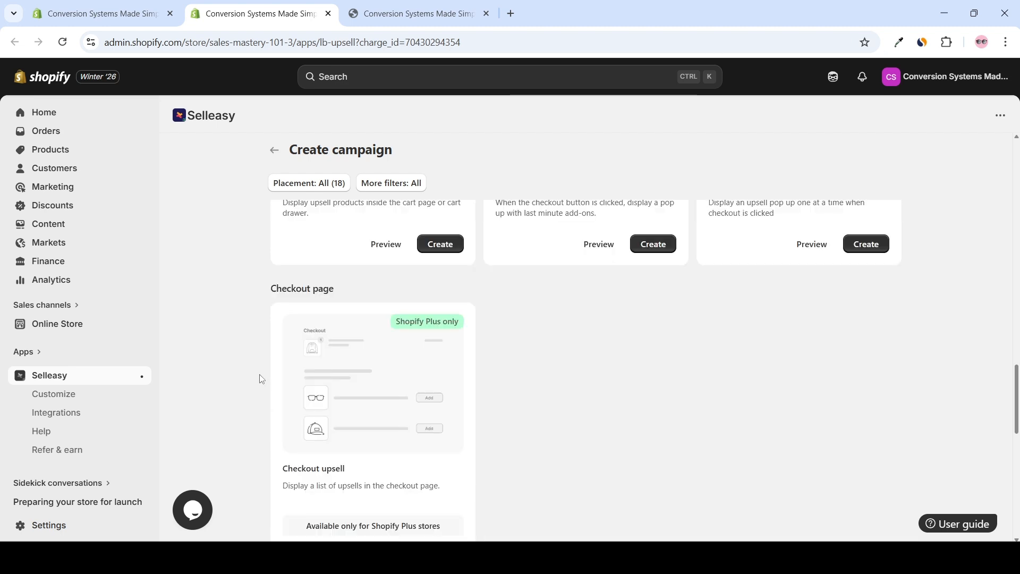
Return to the product page campaign types and start creating a Product add-ons (List) campaign
drag(267, 468, 358, 469)
click(503, 457)
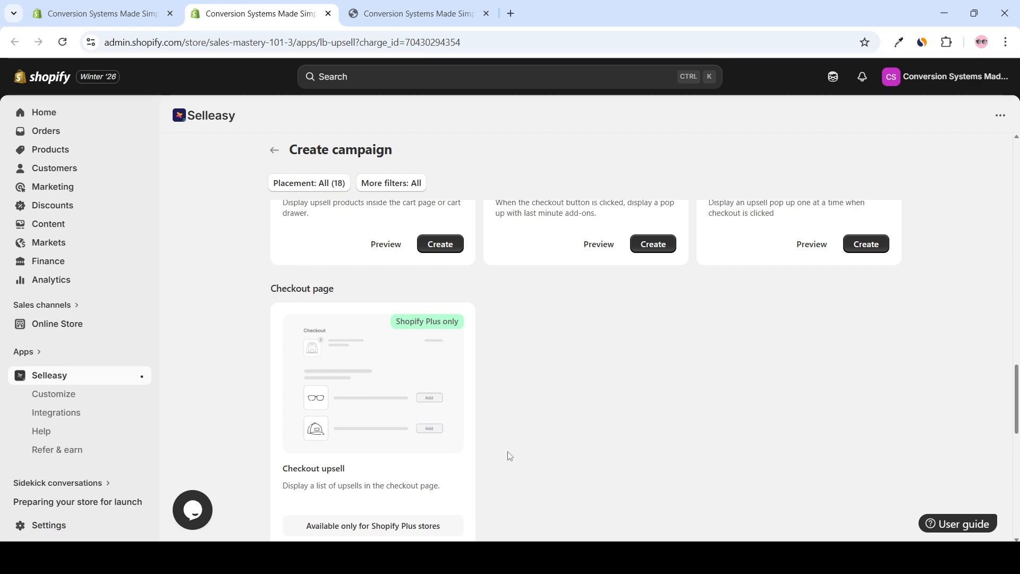
scroll(522, 441, up, 10)
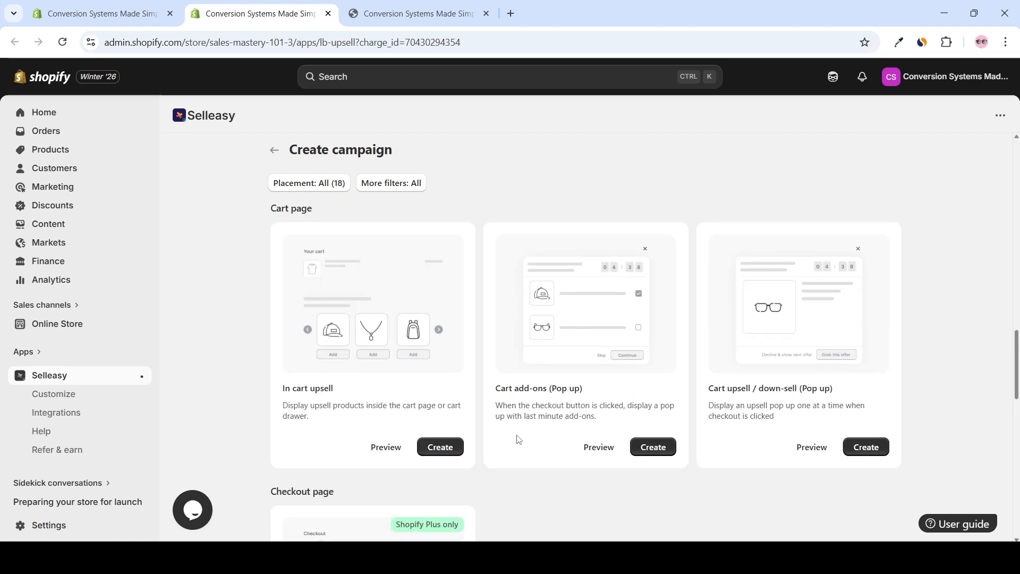
scroll(468, 412, up, 5)
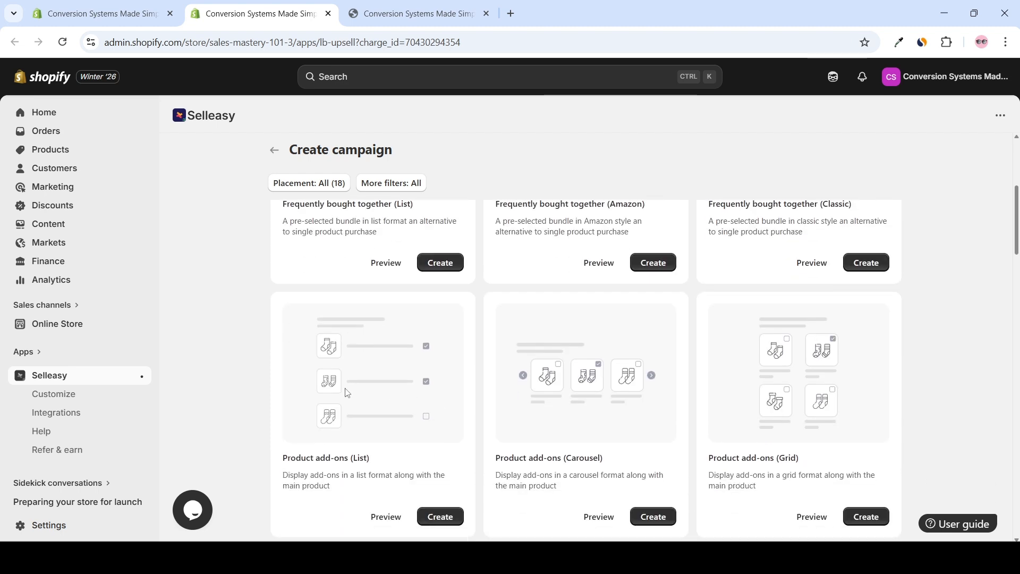
click(436, 518)
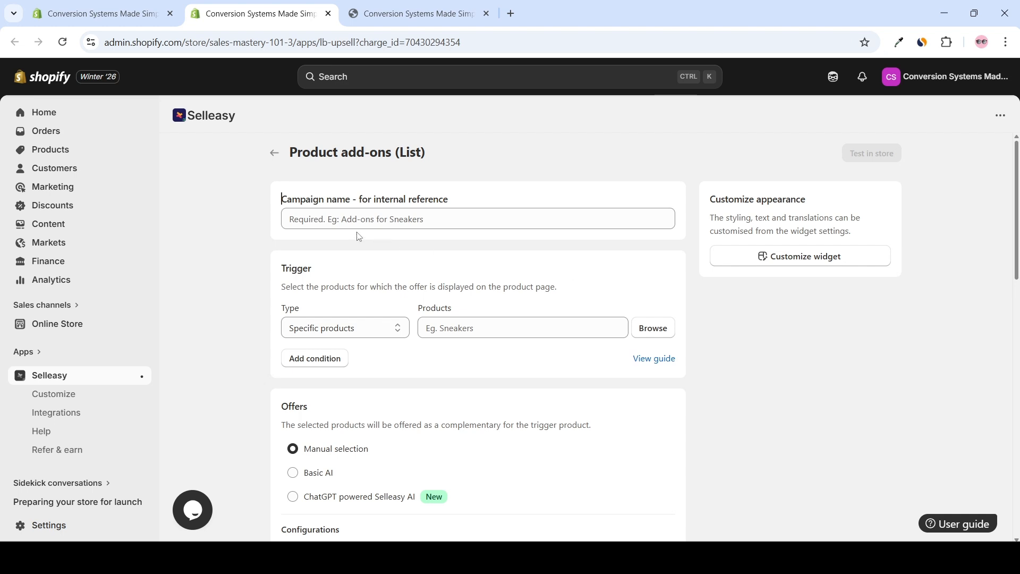
Name the campaign "Digital Product Upsell" for internal reference
click(323, 220)
click(337, 219)
text(Digital Product Upsell)
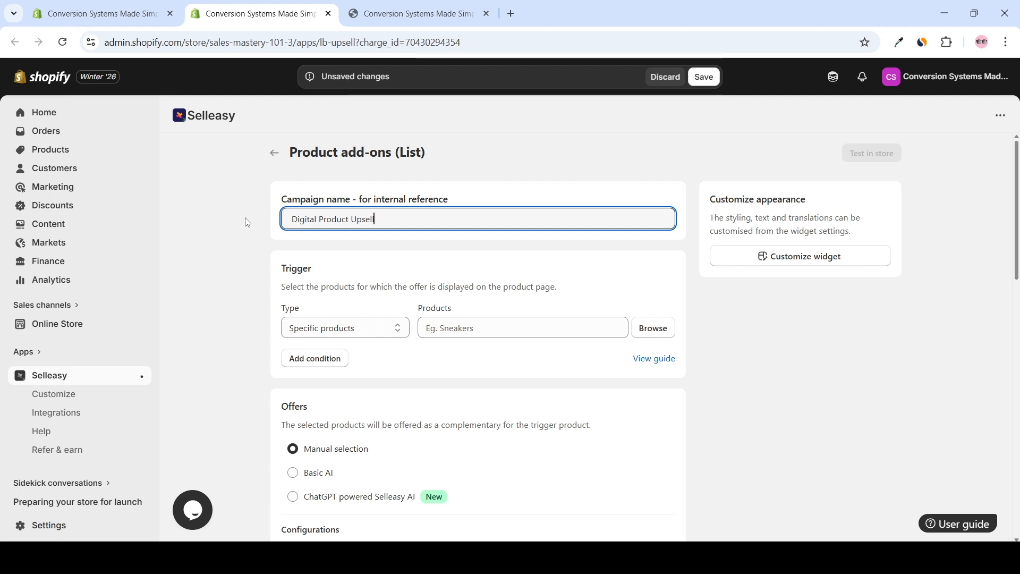
Set Converting Content Funnel as the specific product that triggers the offer
scroll(292, 242, down, 1)
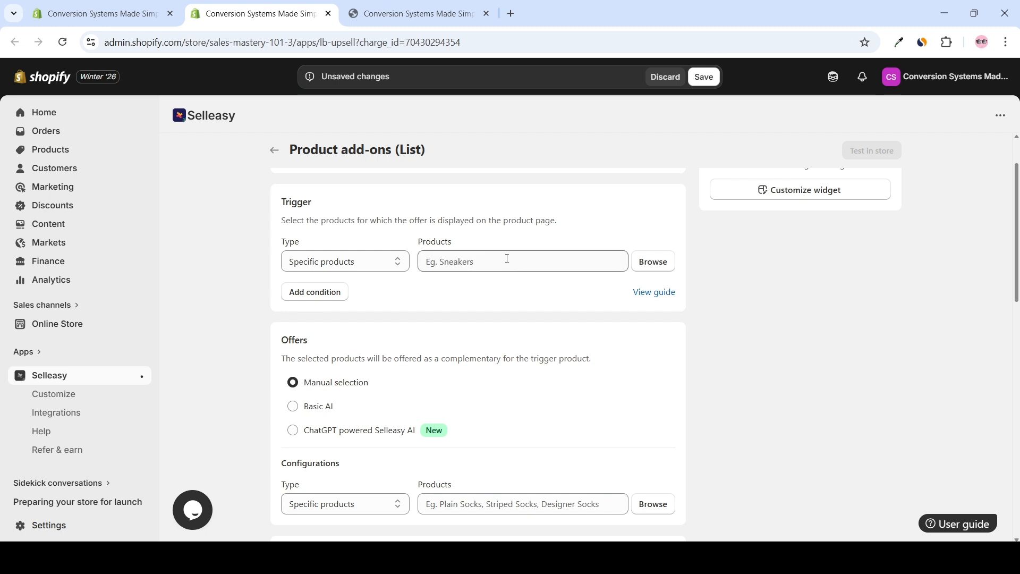
click(651, 268)
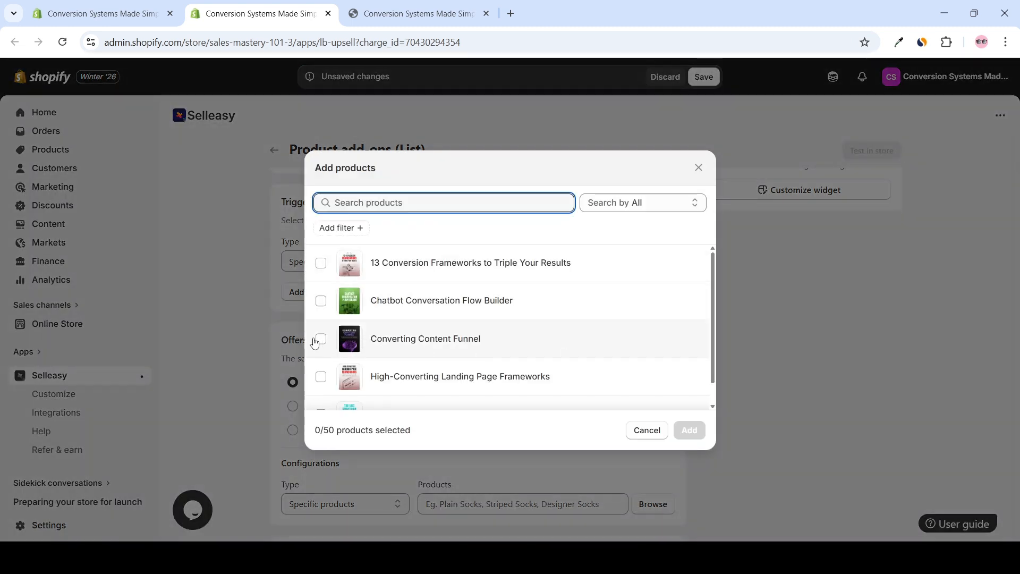
click(321, 339)
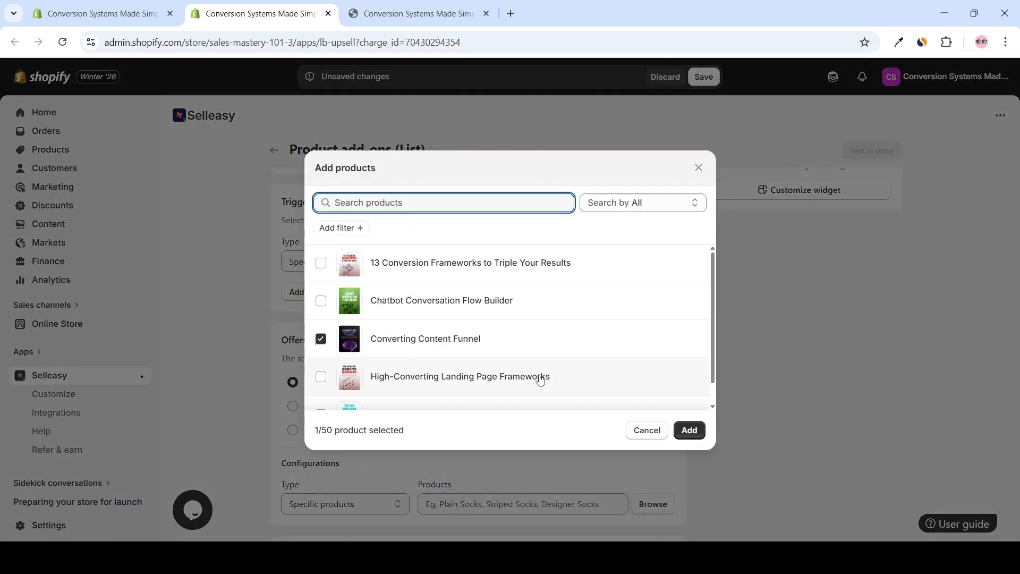
click(689, 431)
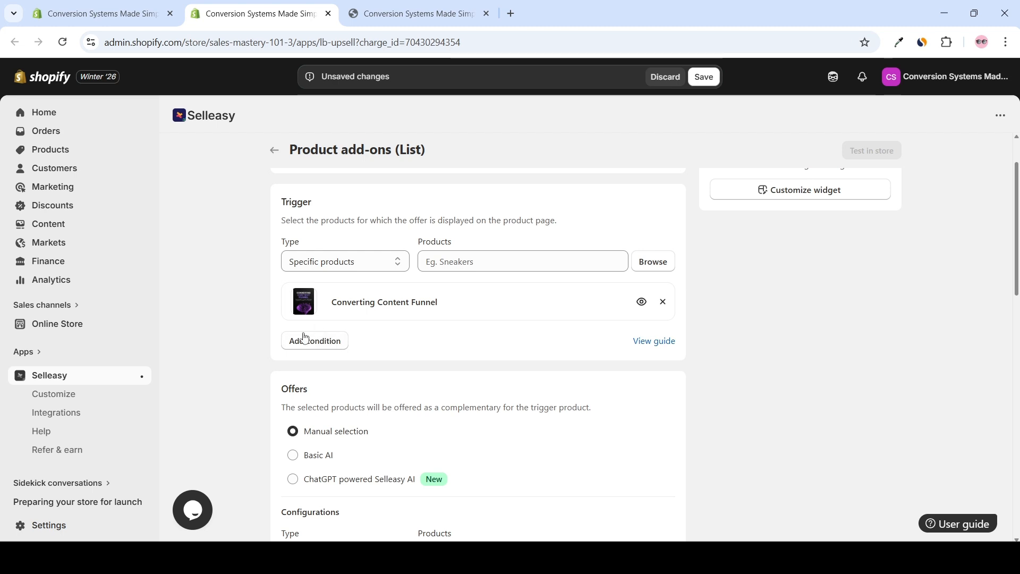
Add The UGC Conversion Playbook as the manually selected offer product
scroll(377, 344, down, 3)
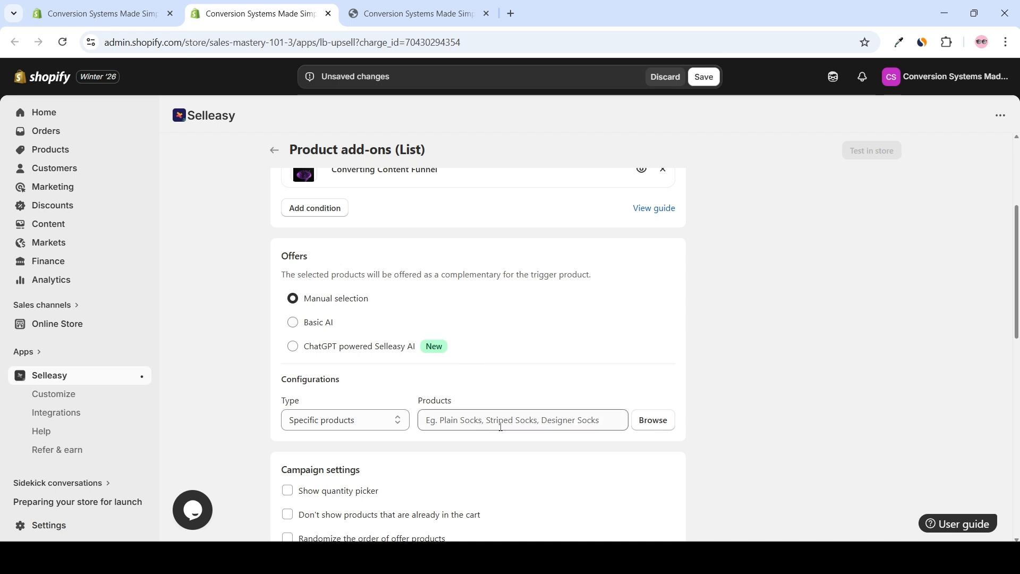
click(668, 425)
scroll(654, 337, down, 1)
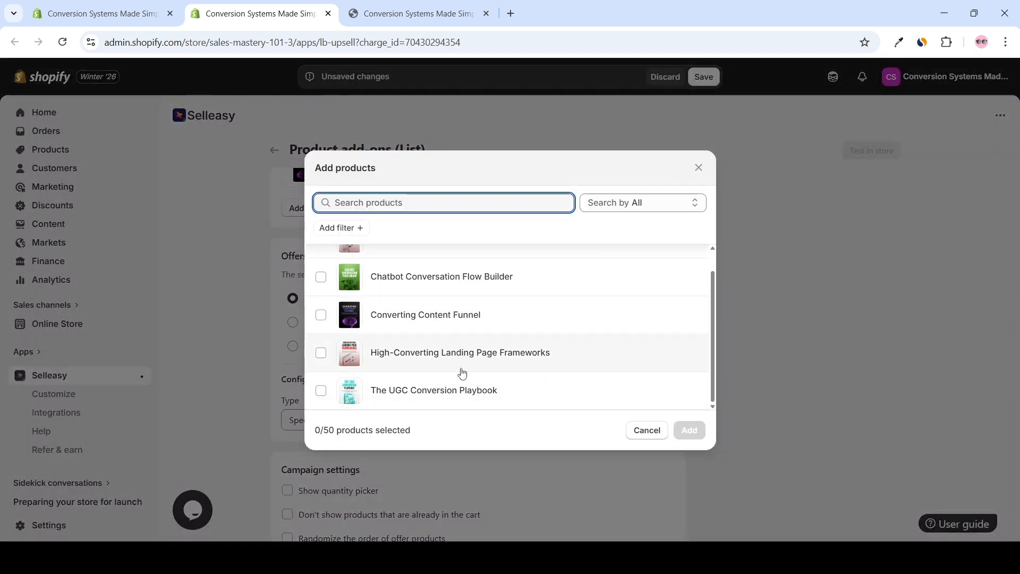
click(321, 391)
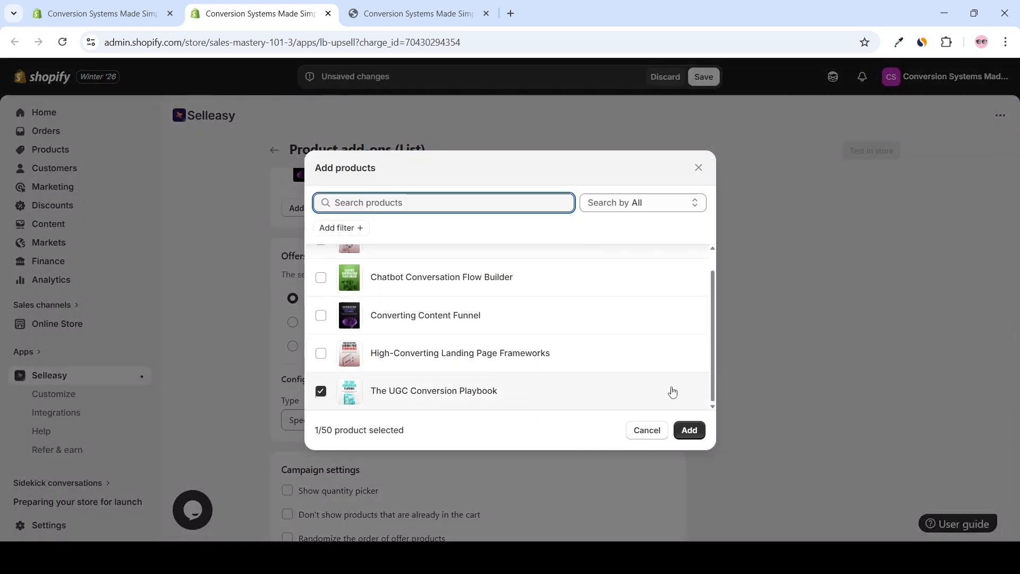
click(690, 430)
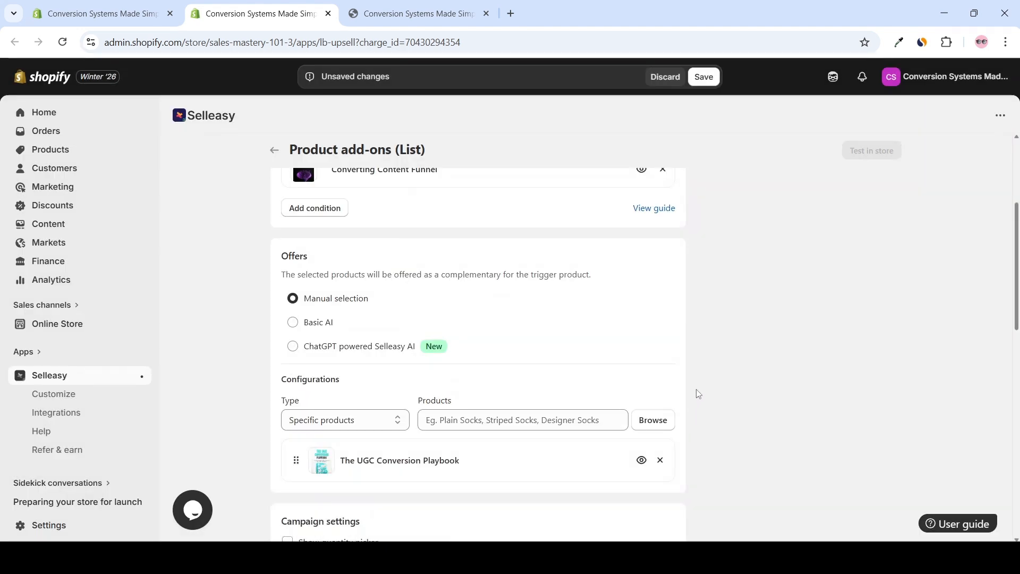
Set the campaign to not show offer products that are already in the cart
scroll(576, 413, down, 4)
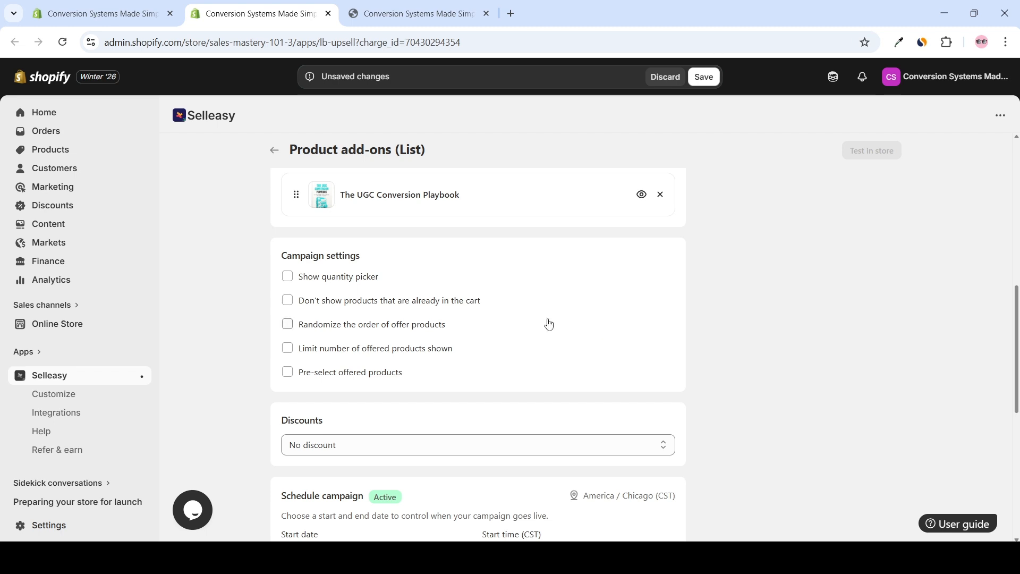
click(287, 300)
scroll(479, 317, down, 1)
scroll(391, 364, down, 1)
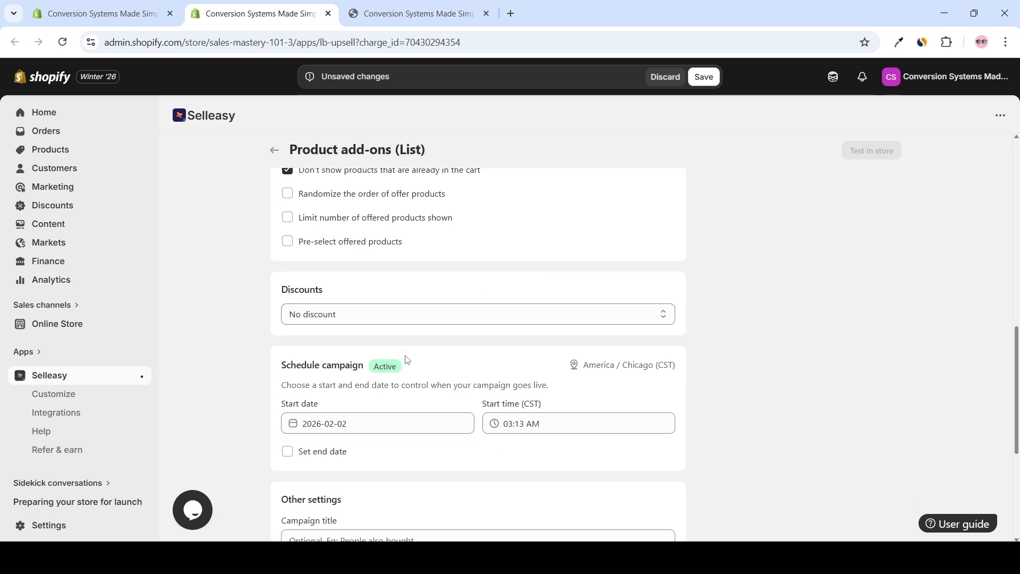
Enter "Add the bonus" as the campaign title and "Recommended add-on" as the campaign sub-title
scroll(490, 348, down, 1)
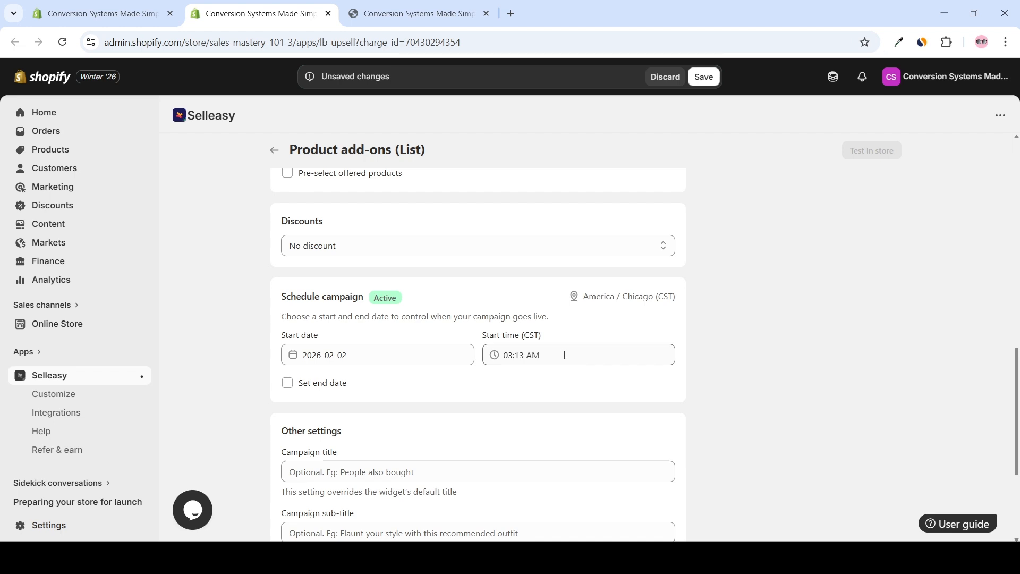
scroll(528, 375, down, 2)
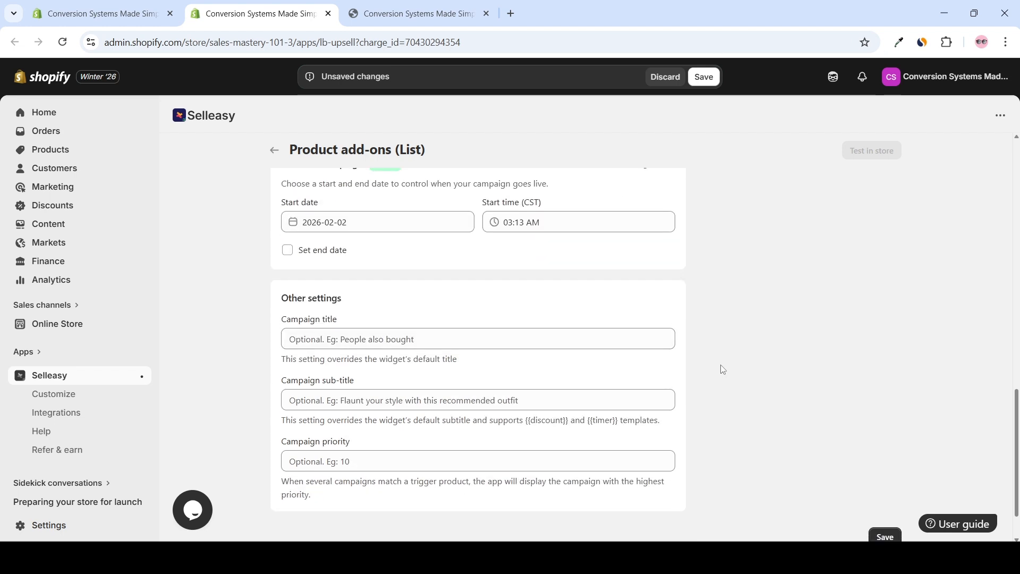
scroll(521, 313, down, 1)
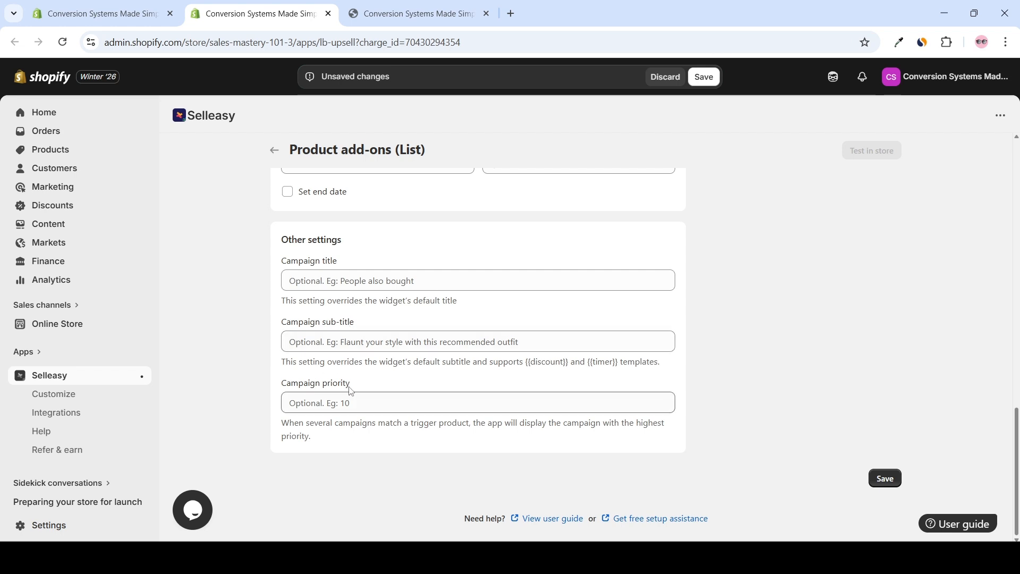
drag(353, 388, 238, 384)
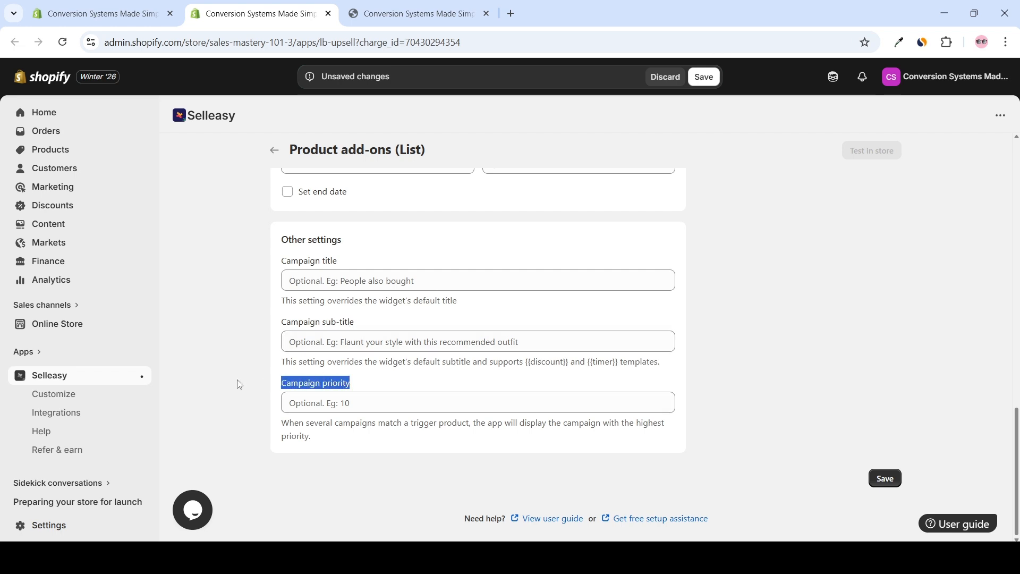
click(365, 389)
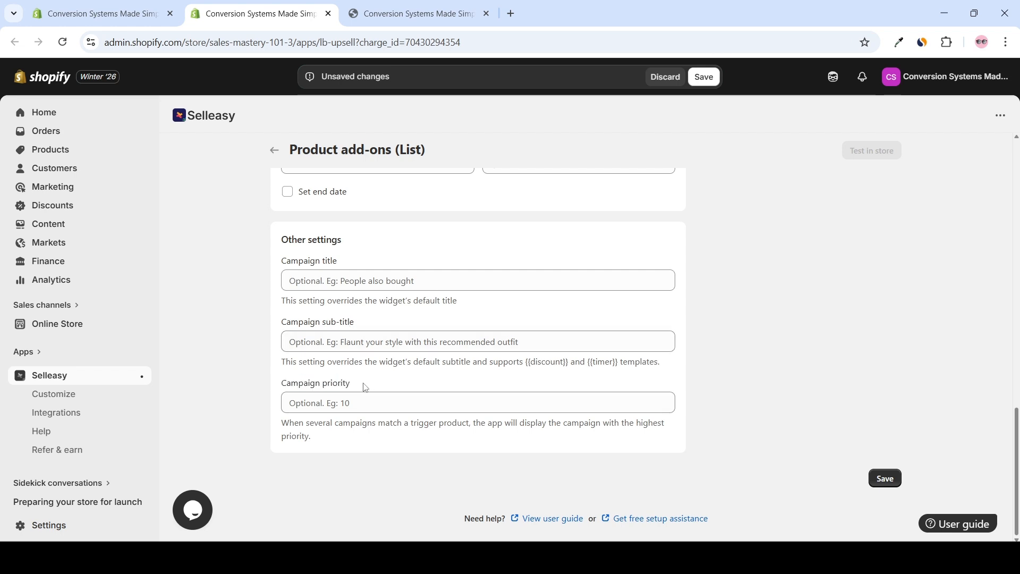
click(311, 282)
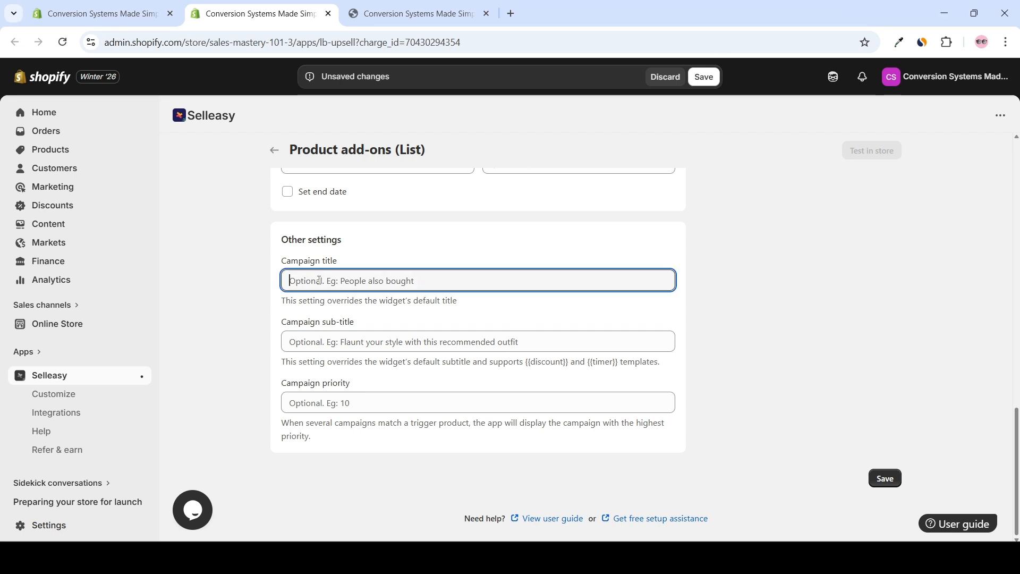
text(Add the bonus)
click(330, 335)
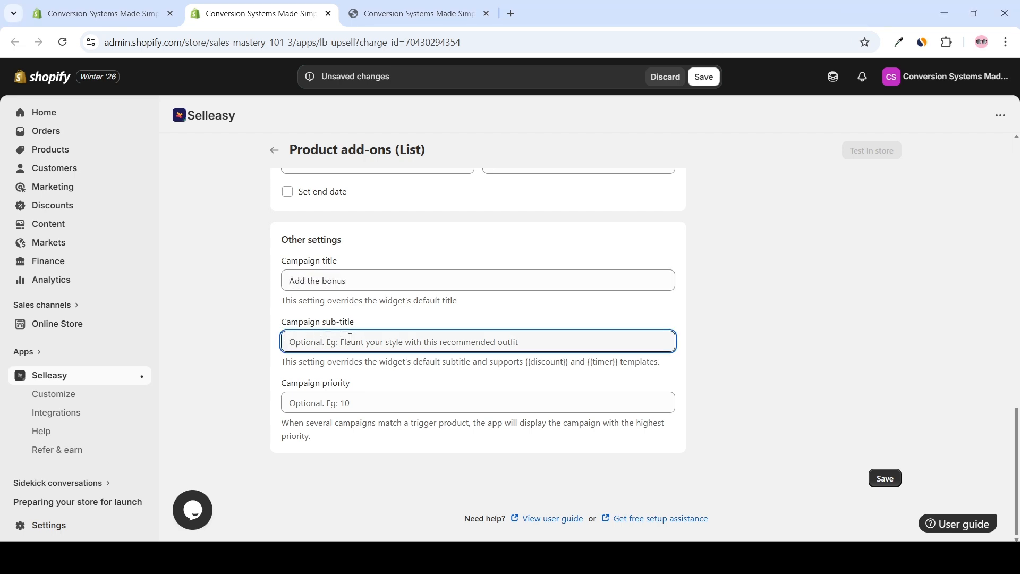
text(Recommended add-on)
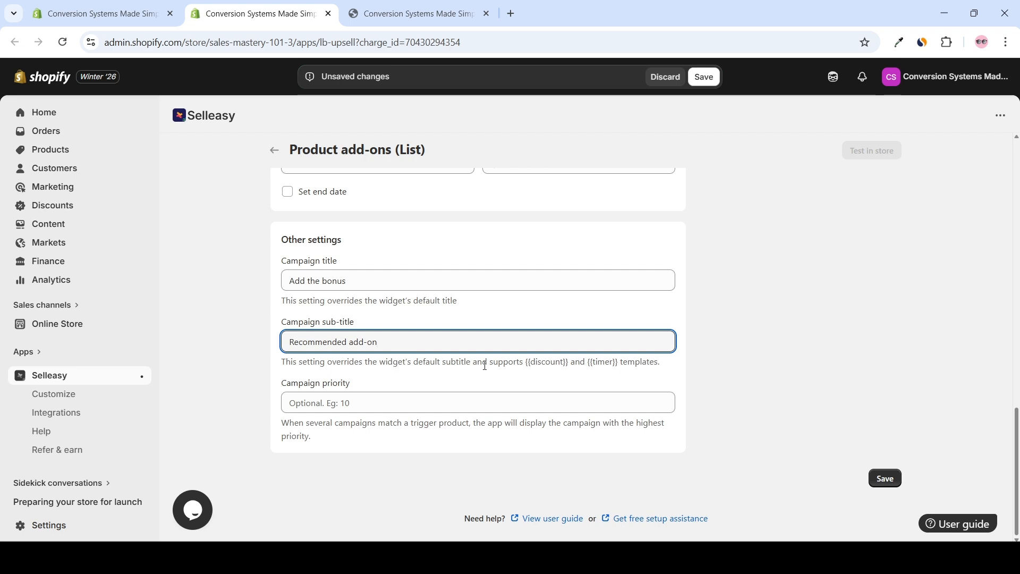
Check over the trigger, offer and other settings, and save the campaign
scroll(729, 346, up, 16)
scroll(731, 335, down, 10)
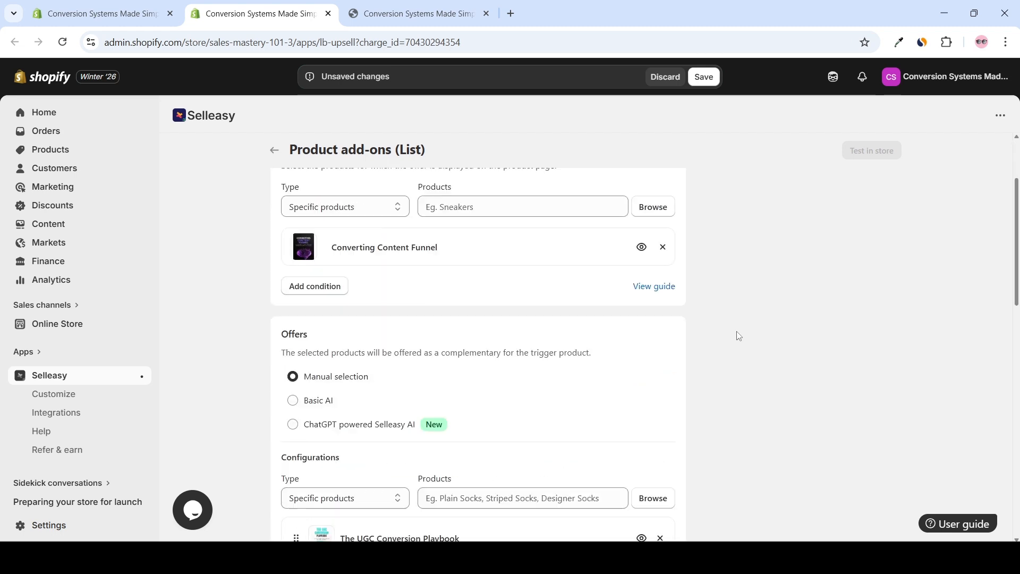
scroll(742, 333, down, 6)
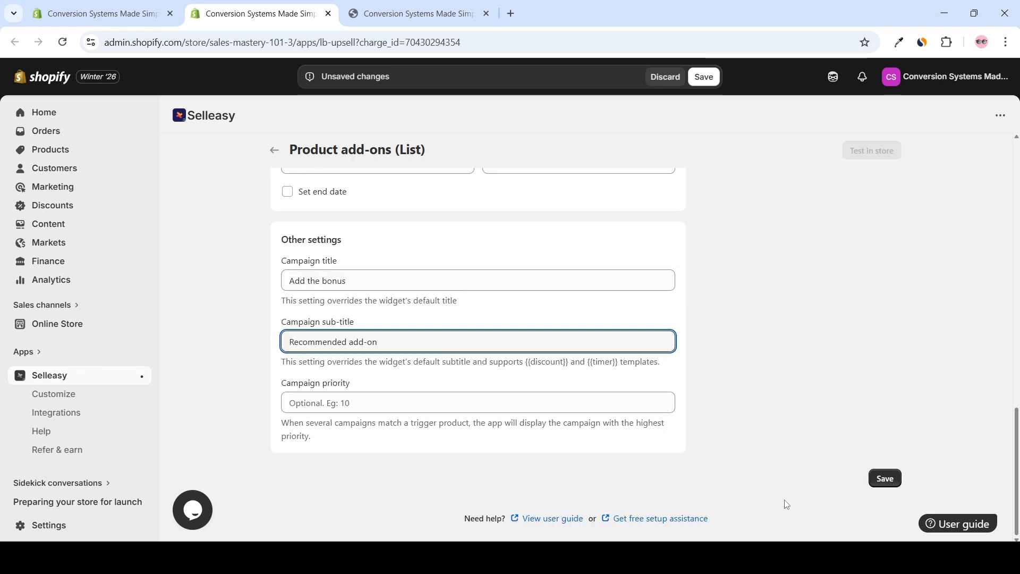
click(882, 479)
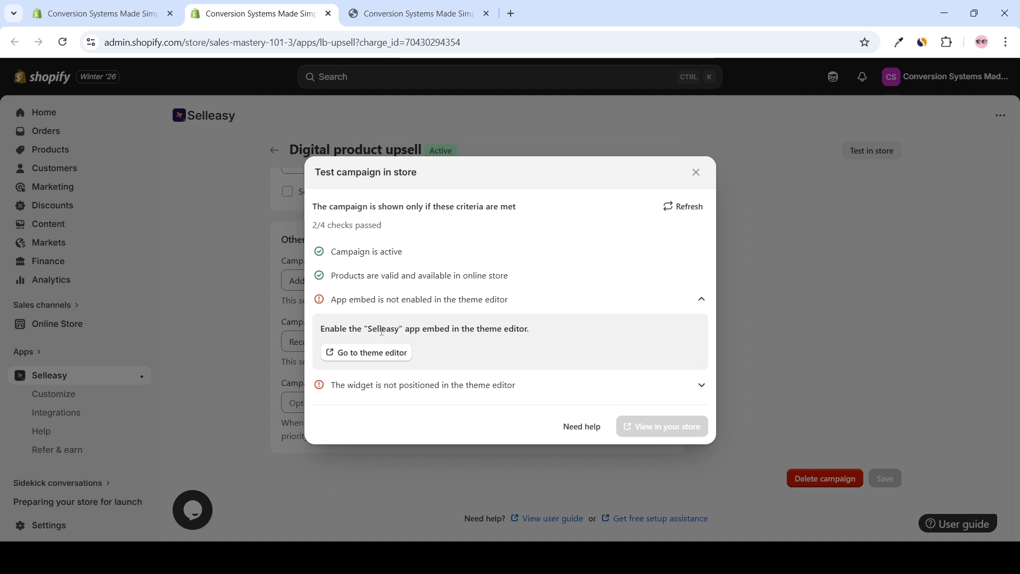
Enable the Selleasy app embed in the theme editor, save the theme, and return to the campaign's store test checks
click(371, 354)
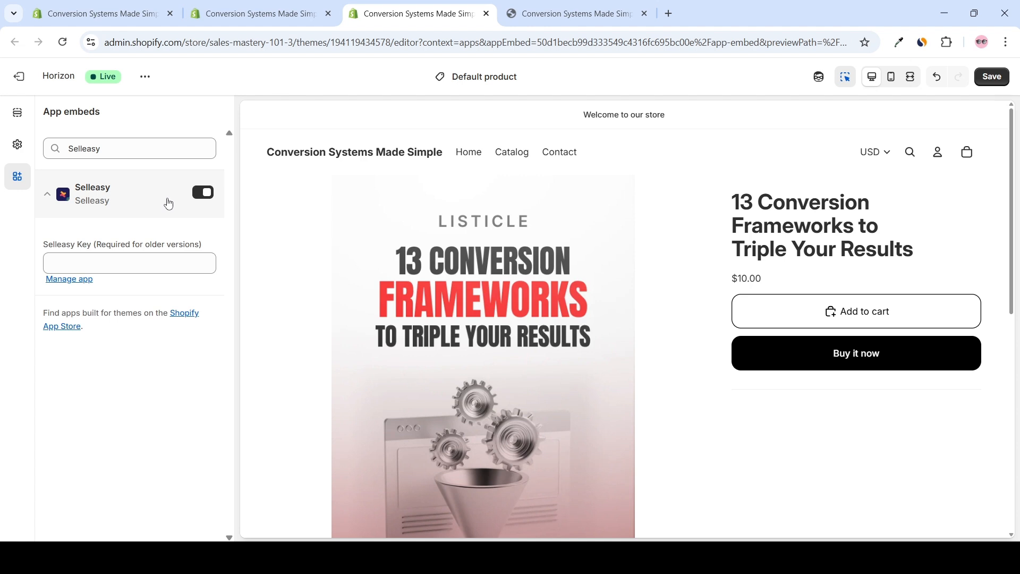
click(1002, 85)
click(703, 318)
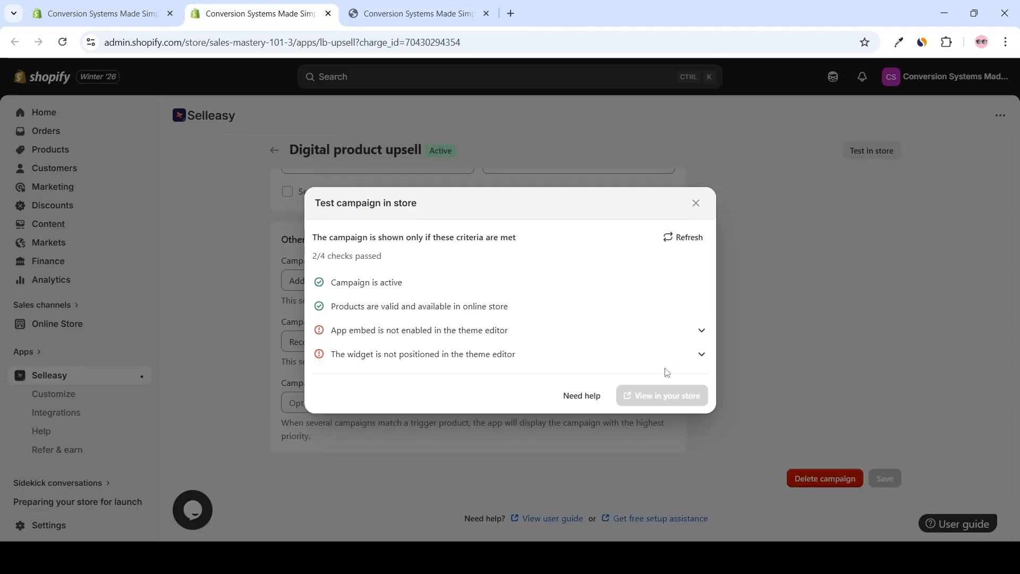
Open the theme editor from the widget position check for the "Add-ons List" block, and switch the preview to the home page
click(700, 355)
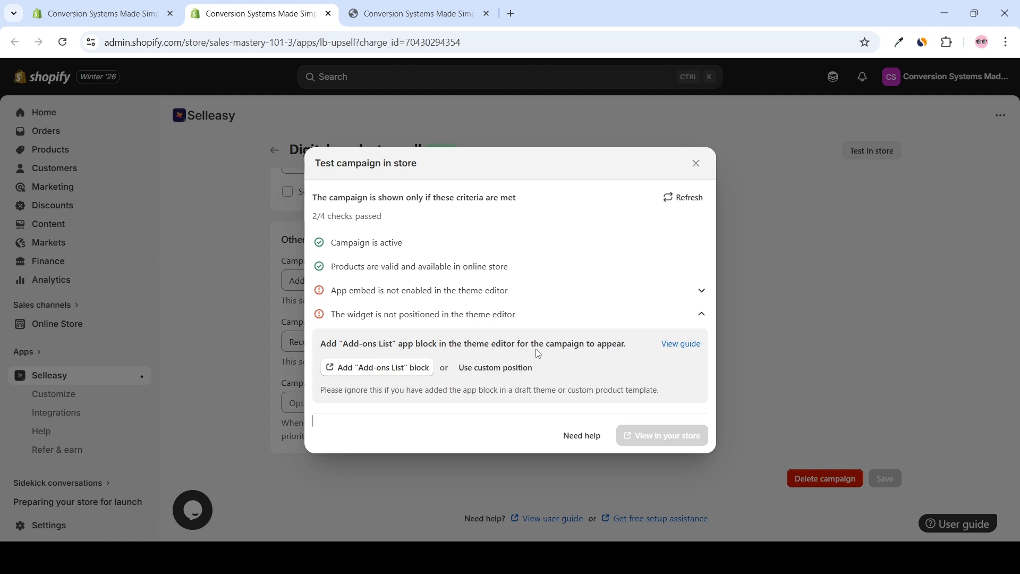
click(401, 371)
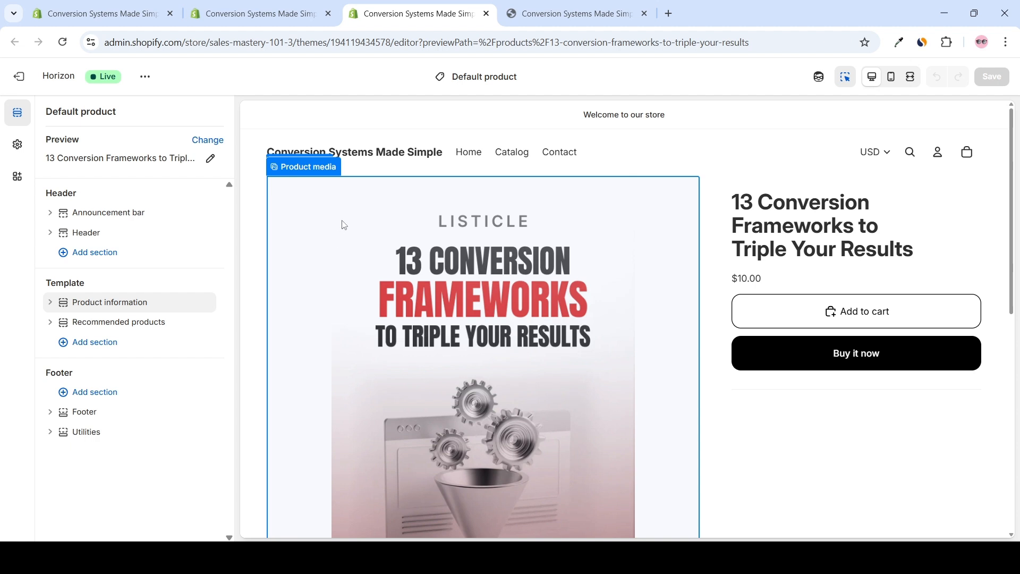
click(390, 155)
click(391, 155)
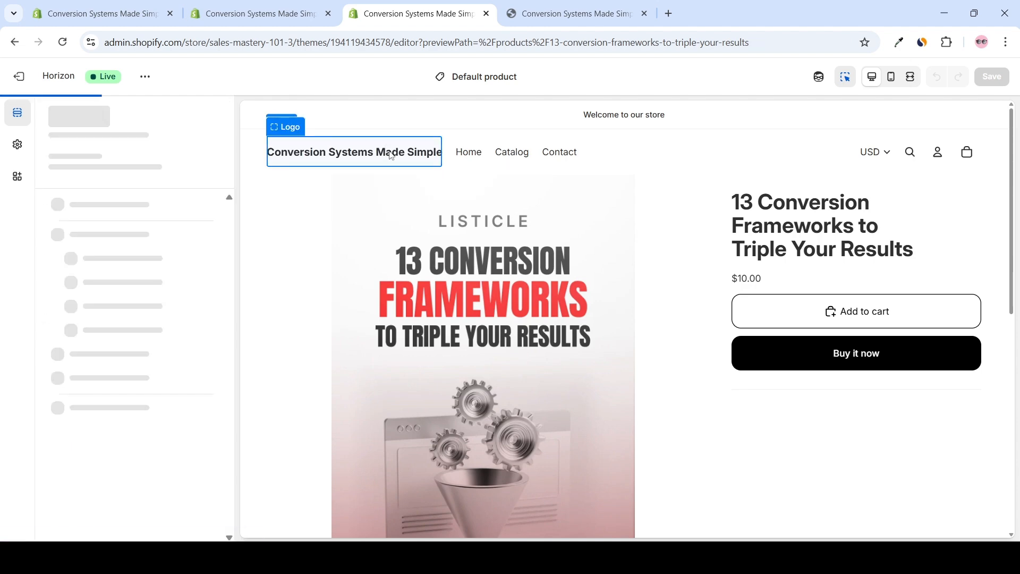
Open the Converting Content Funnel product page in the theme preview and expand its Product information section
scroll(524, 226, down, 3)
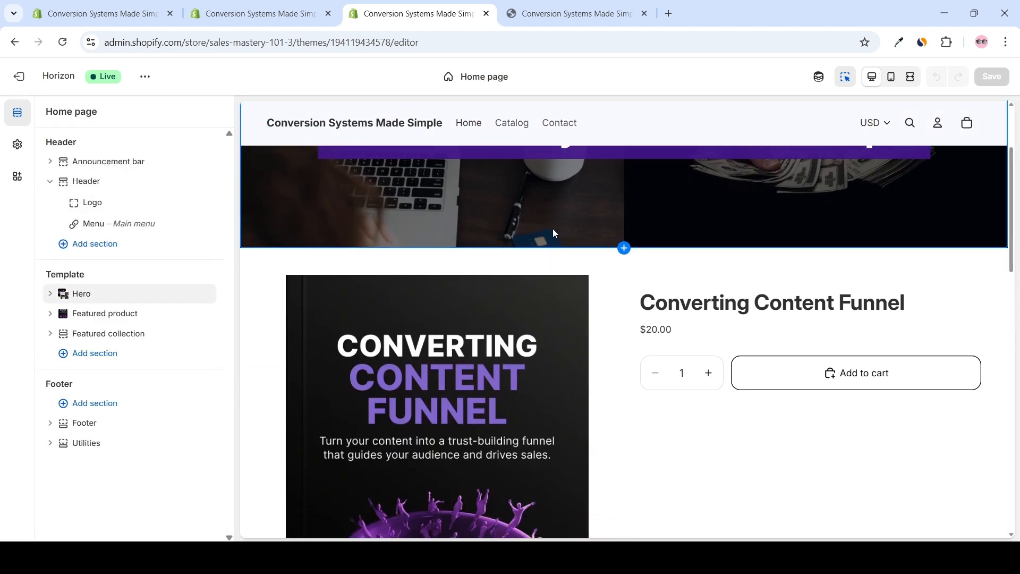
scroll(585, 234, down, 2)
double_click(718, 175)
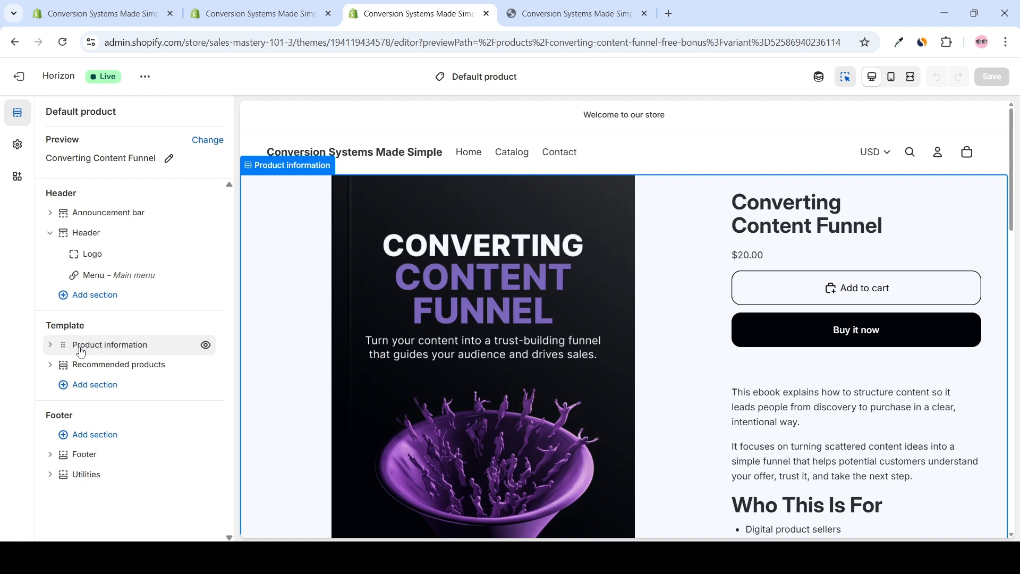
click(50, 345)
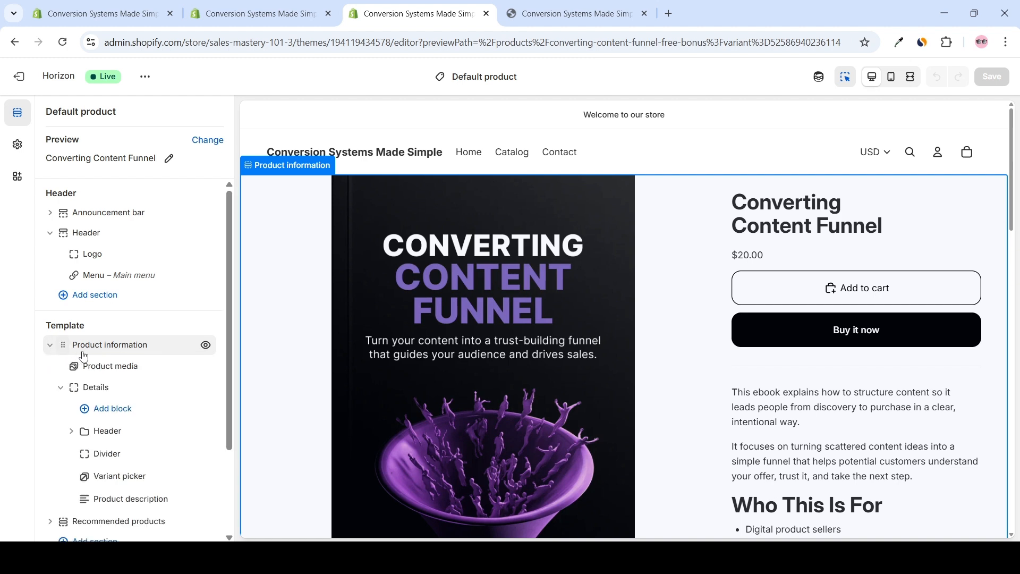
Add the Selleasy "Add-ons List" app block to the Details group of Product information, save the theme, and reload the editor
click(118, 410)
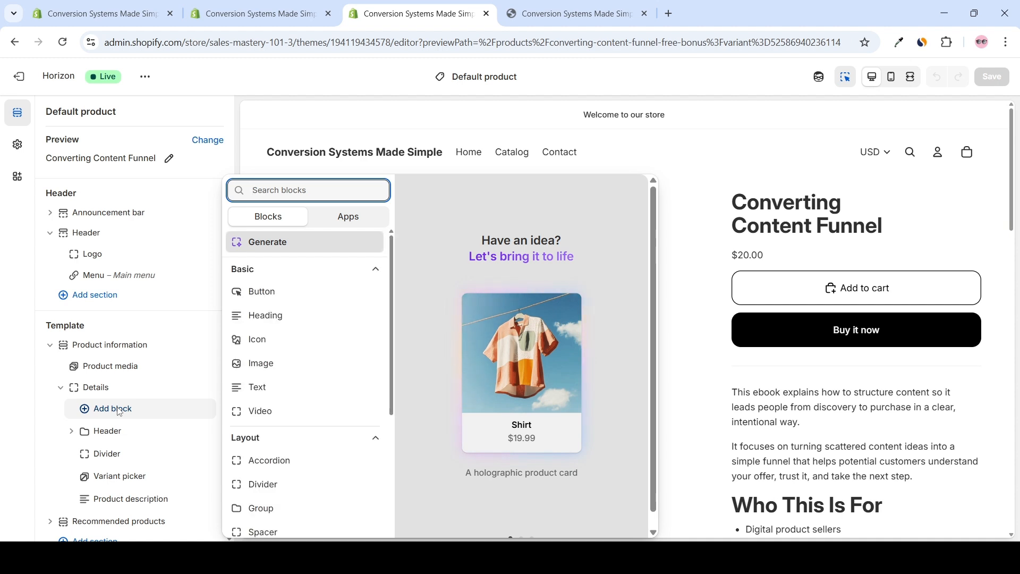
click(335, 218)
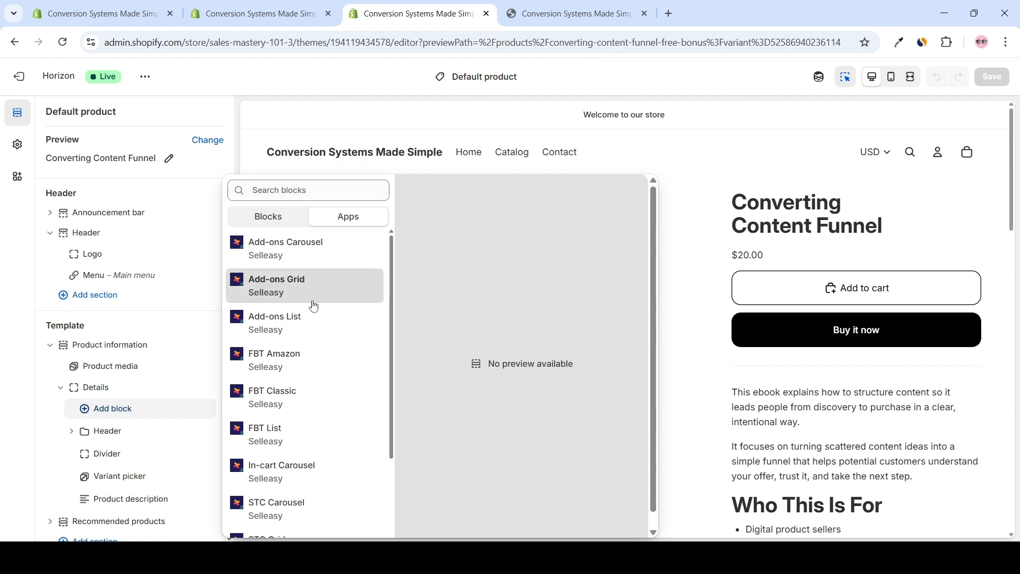
click(255, 14)
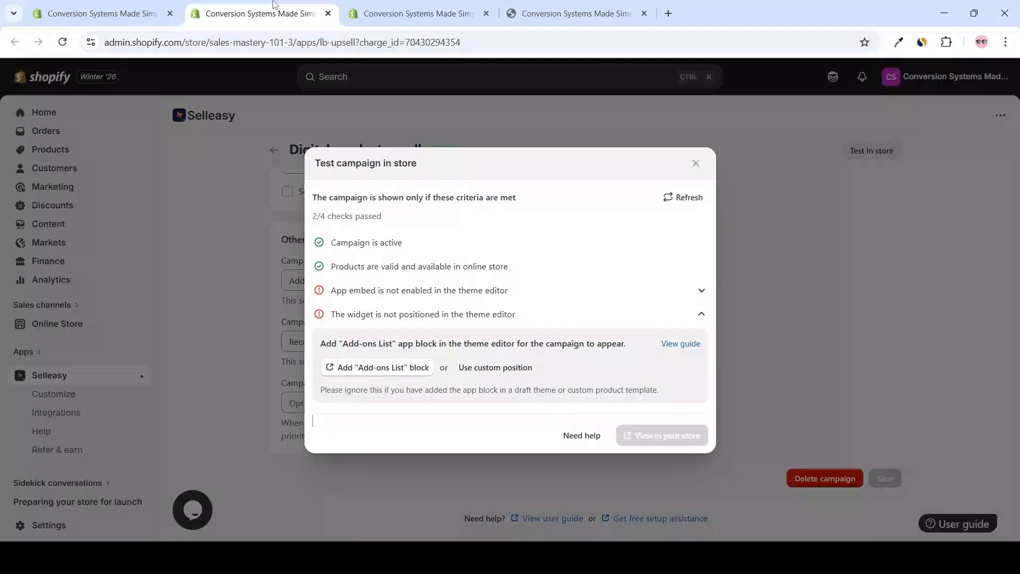
click(378, 368)
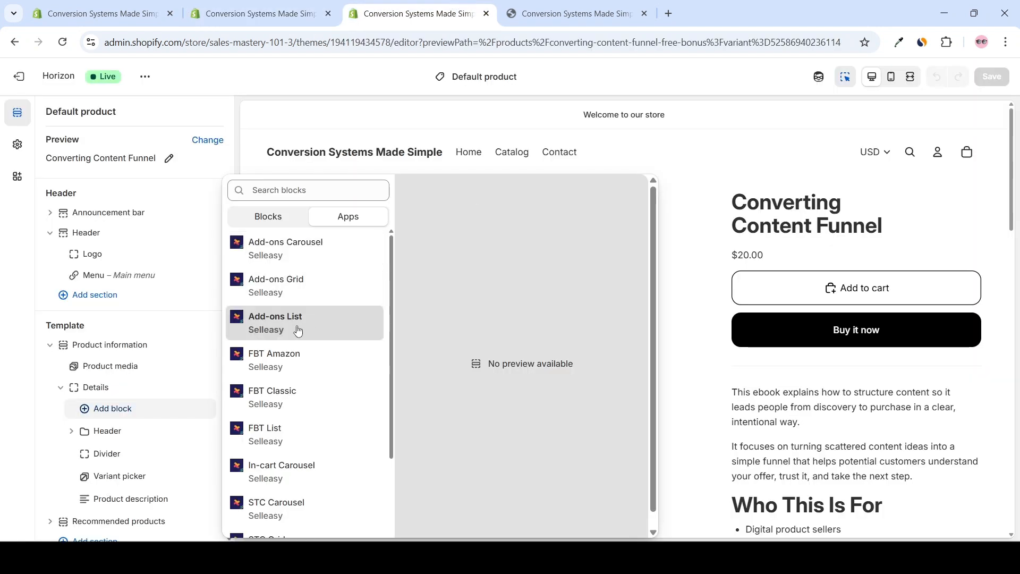
click(299, 330)
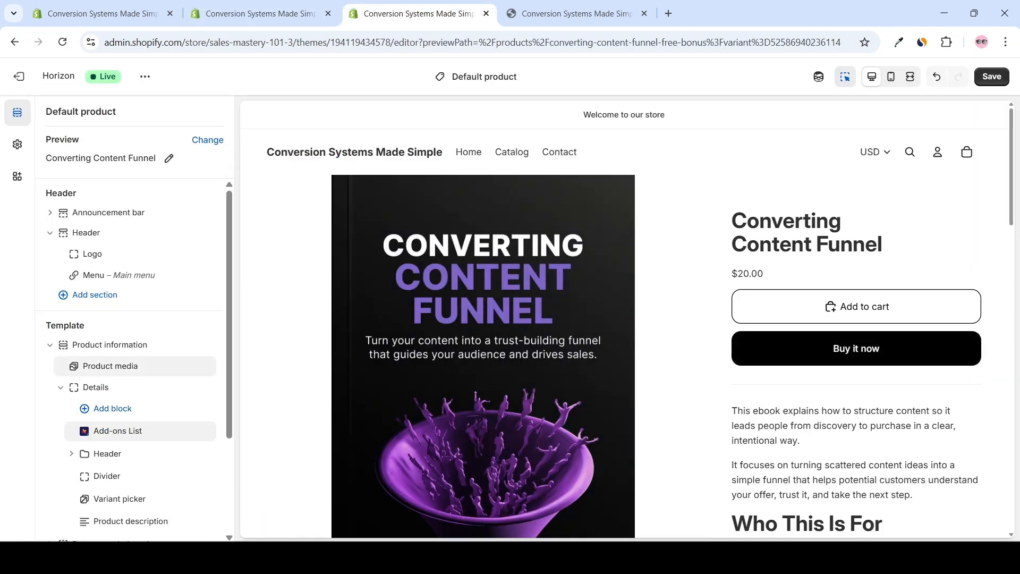
click(992, 76)
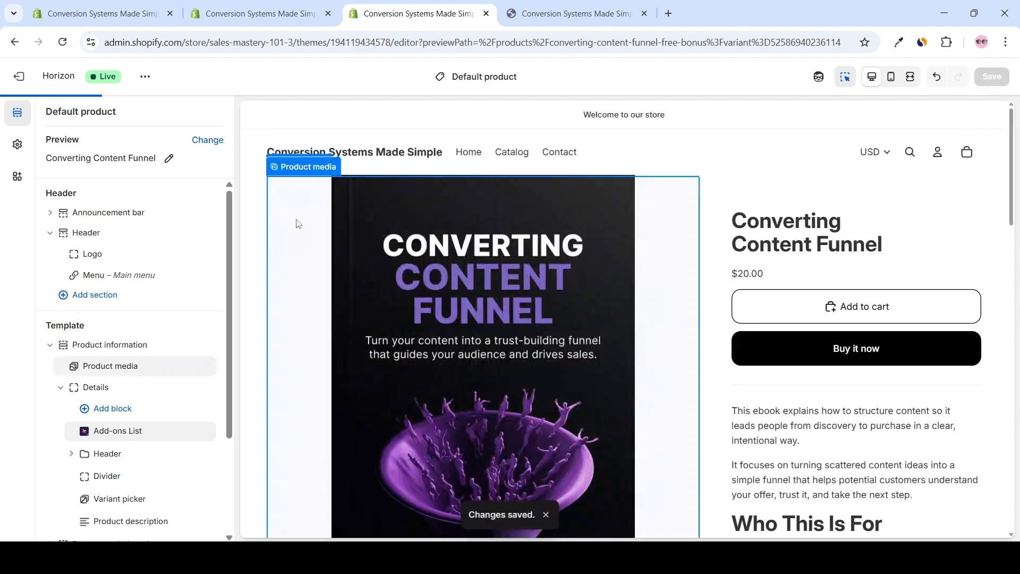
key(ctrl+r)
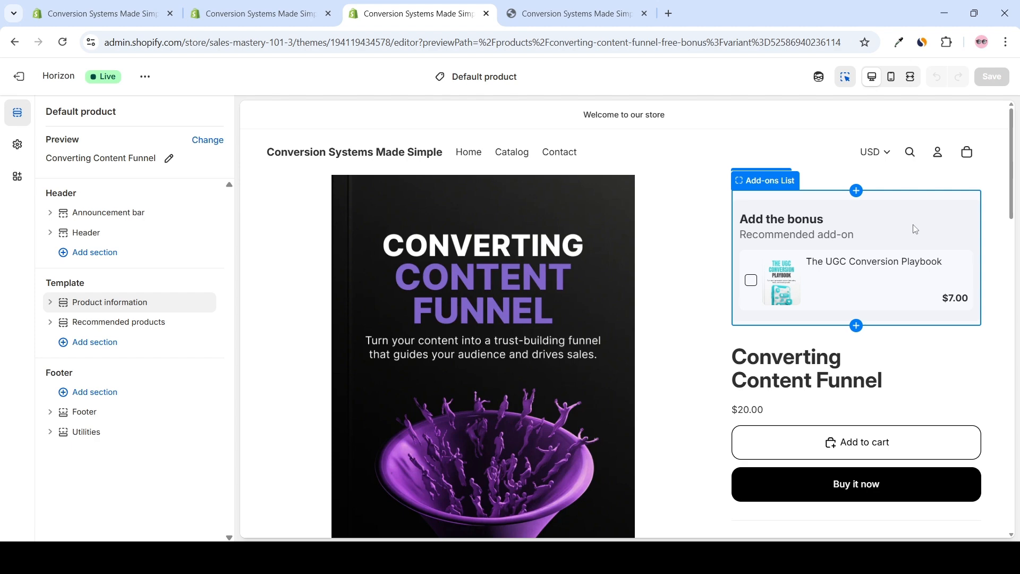
Try the Add-ons List block below the Details group of Product information, and move it back to the start of Details
scroll(568, 195, down, 15)
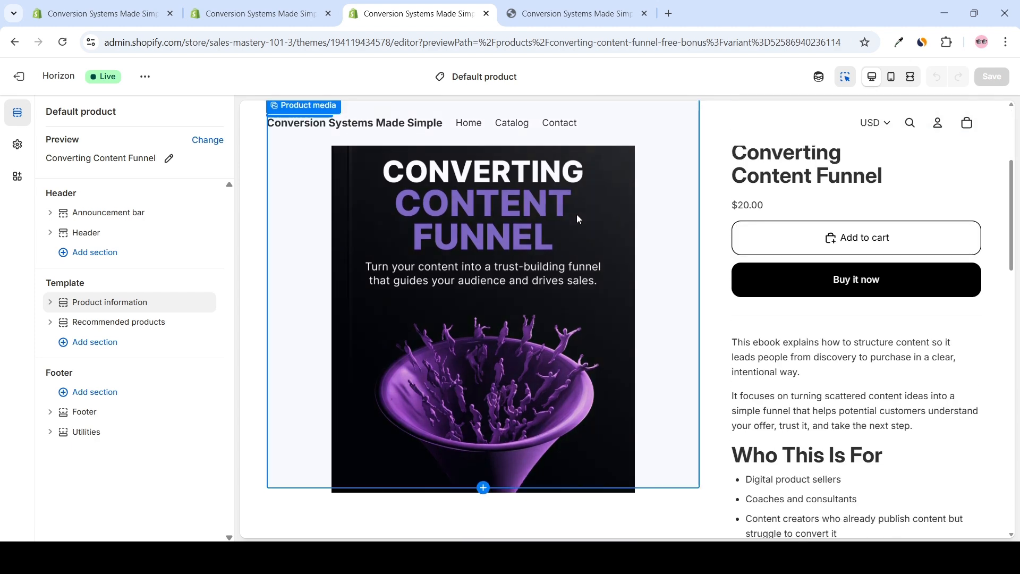
scroll(476, 317, down, 2)
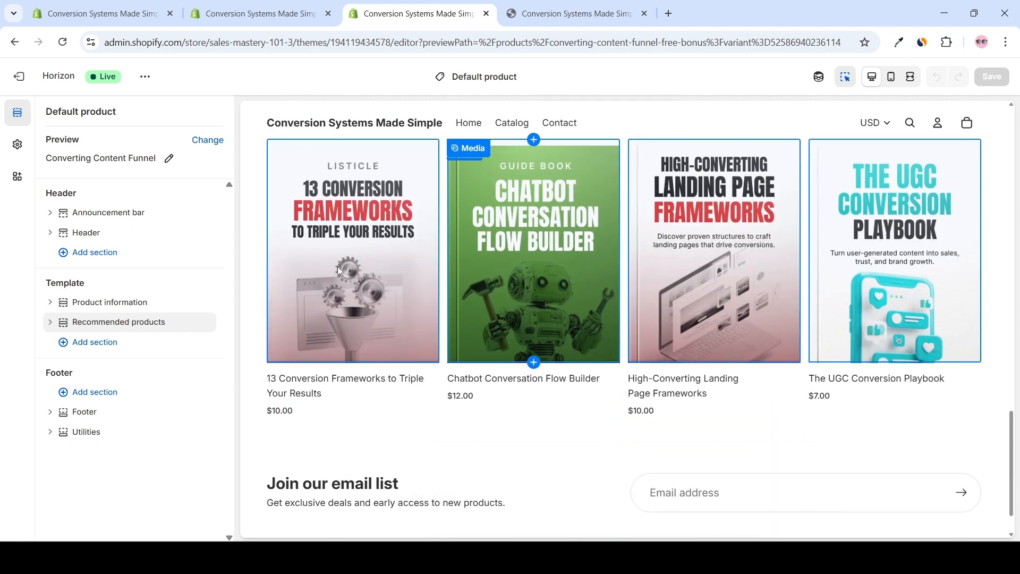
scroll(476, 314, up, 2)
scroll(449, 255, up, 10)
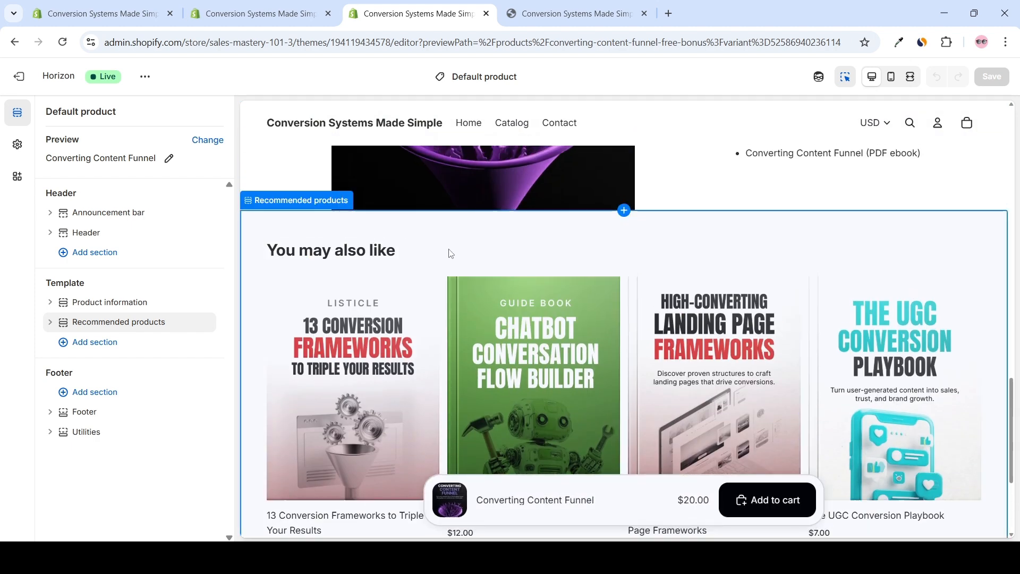
scroll(583, 264, up, 5)
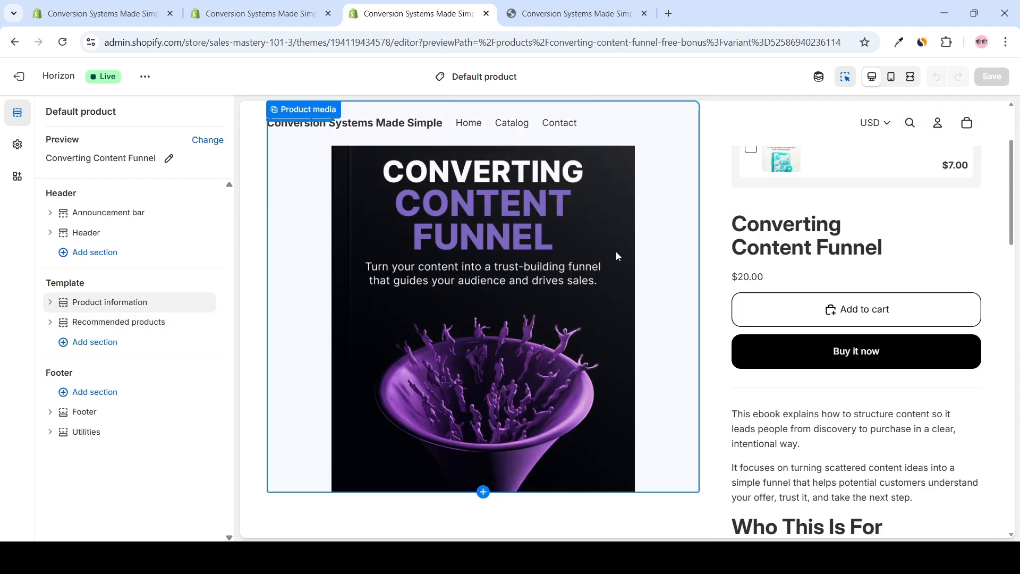
click(50, 304)
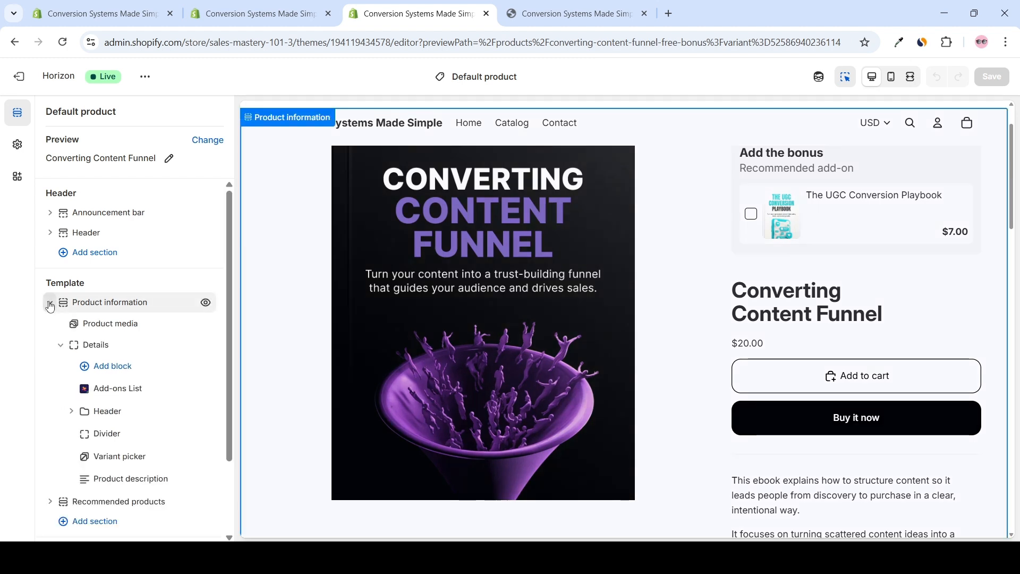
drag(135, 389, 138, 467)
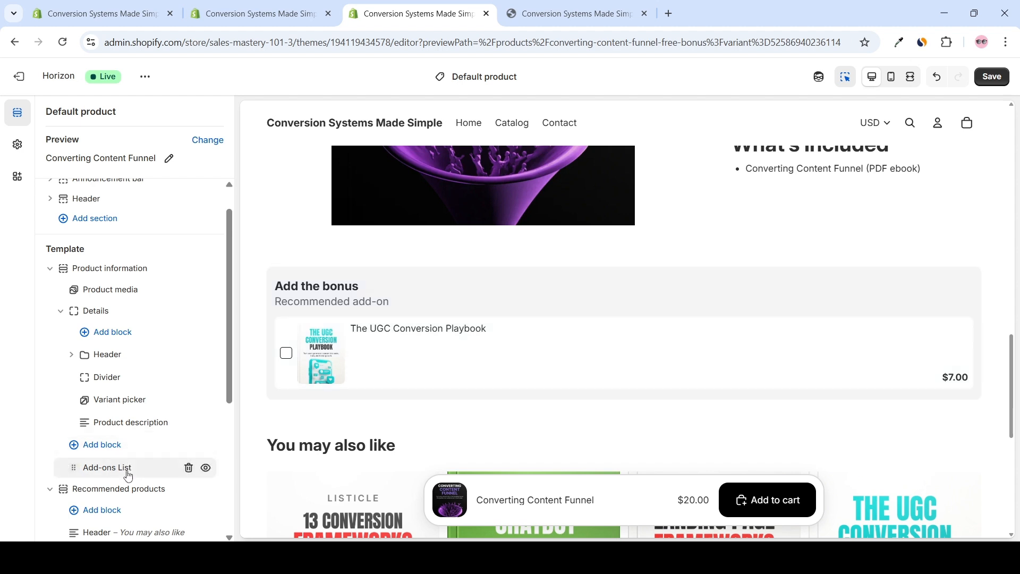
drag(119, 469, 102, 348)
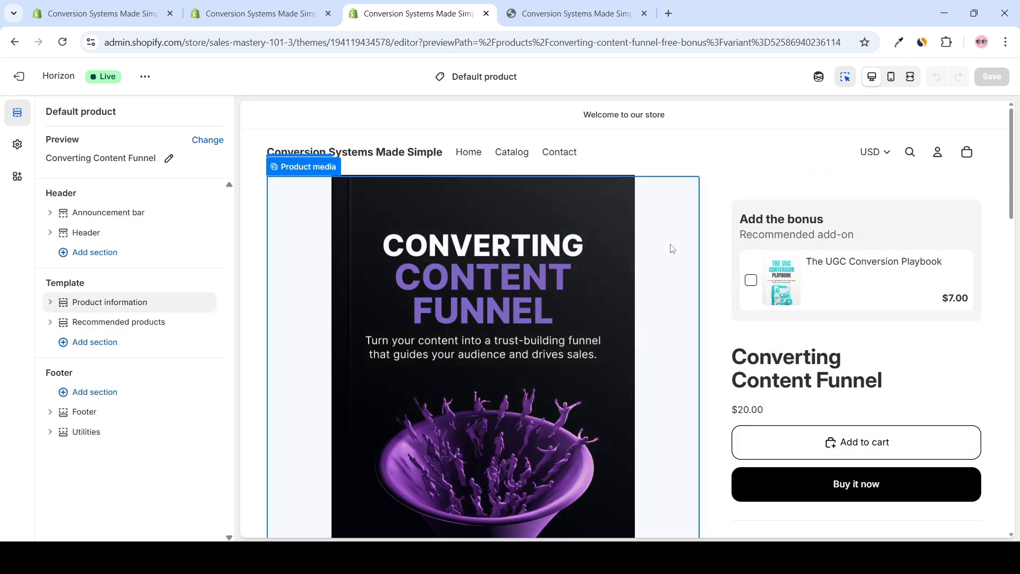
Select the Add-ons List block in the product preview and check its placement above the product title
scroll(672, 251, down, 1)
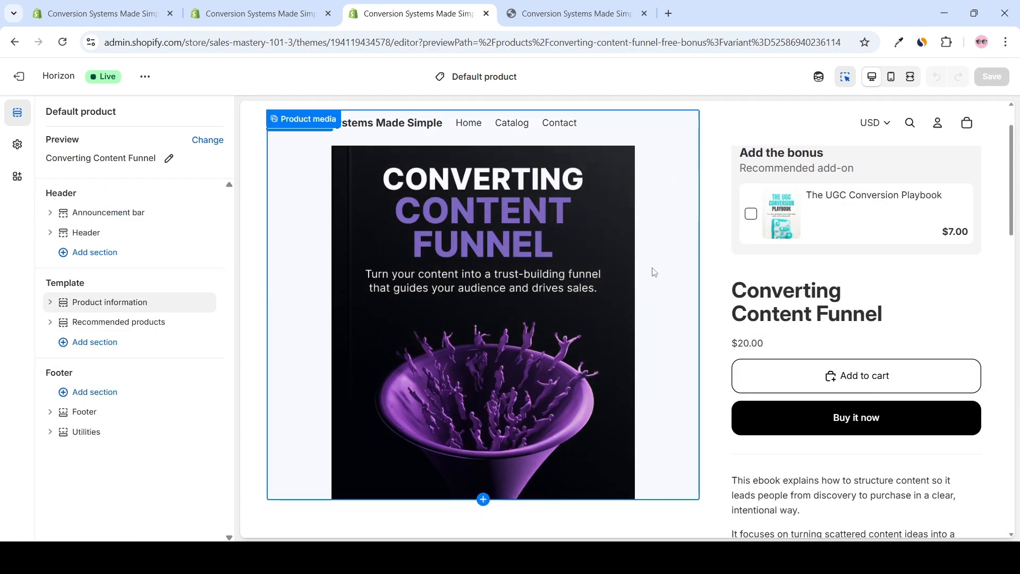
click(897, 165)
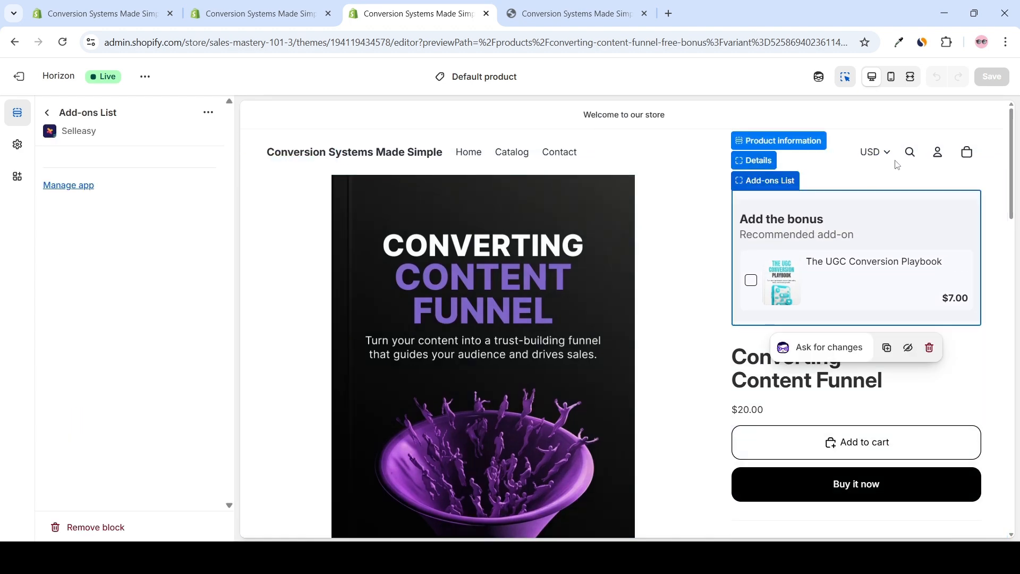
click(995, 263)
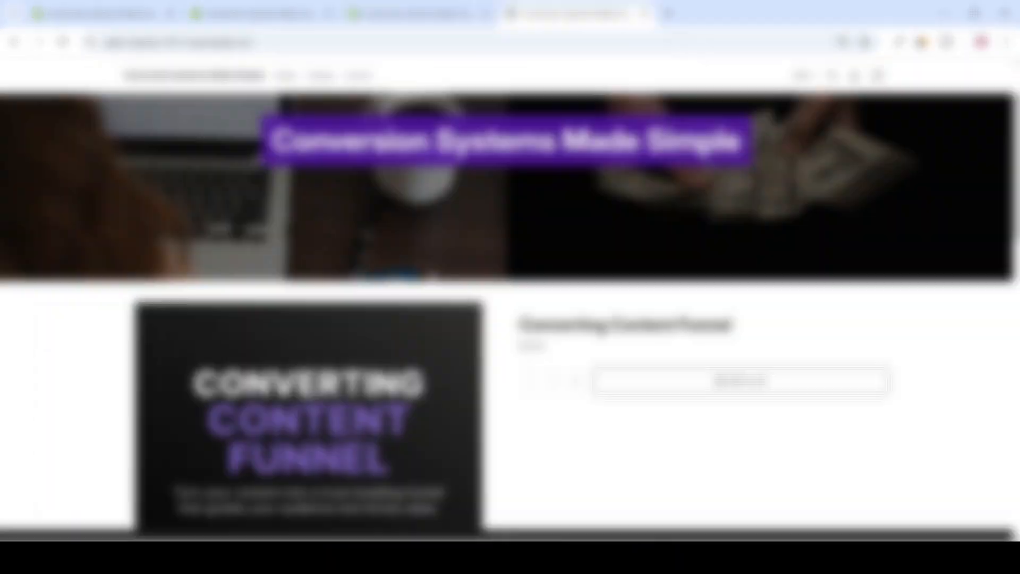
Look over the featured product on the live storefront's home page and open the Converting Content Funnel product page
scroll(568, 223, down, 3)
scroll(605, 246, down, 2)
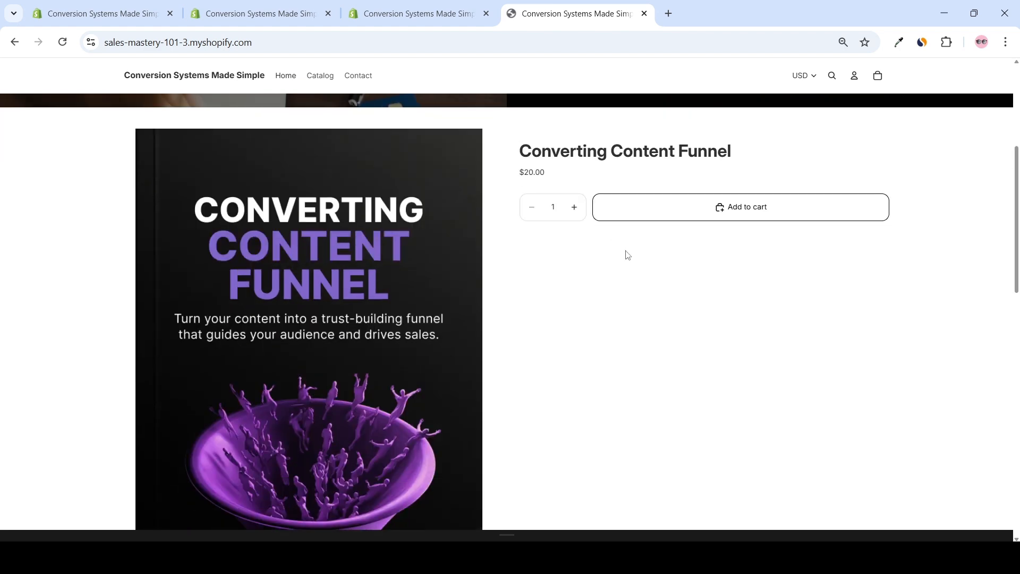
scroll(629, 256, down, 1)
scroll(451, 308, up, 2)
scroll(484, 292, up, 1)
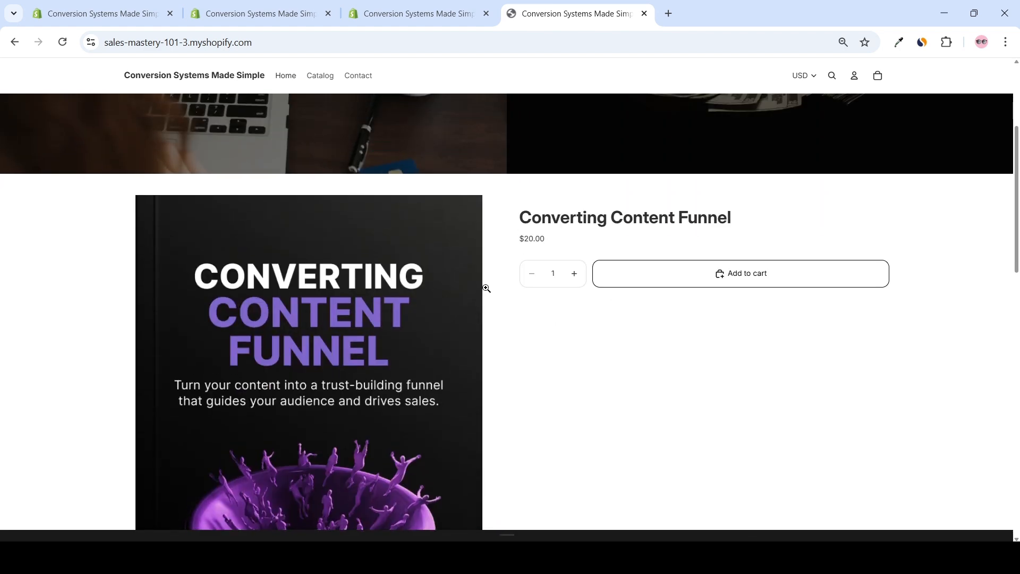
scroll(436, 223, down, 1)
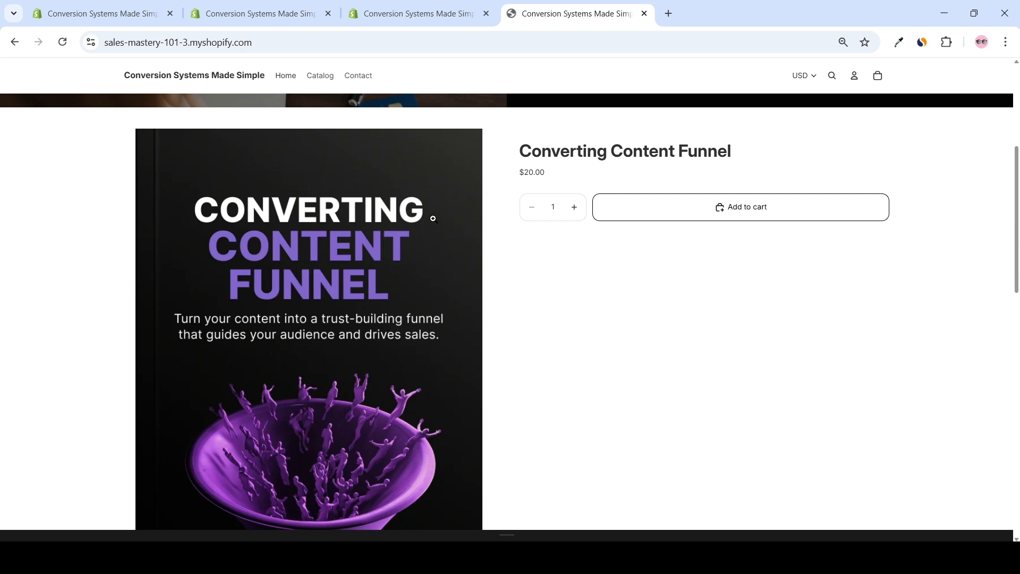
click(550, 154)
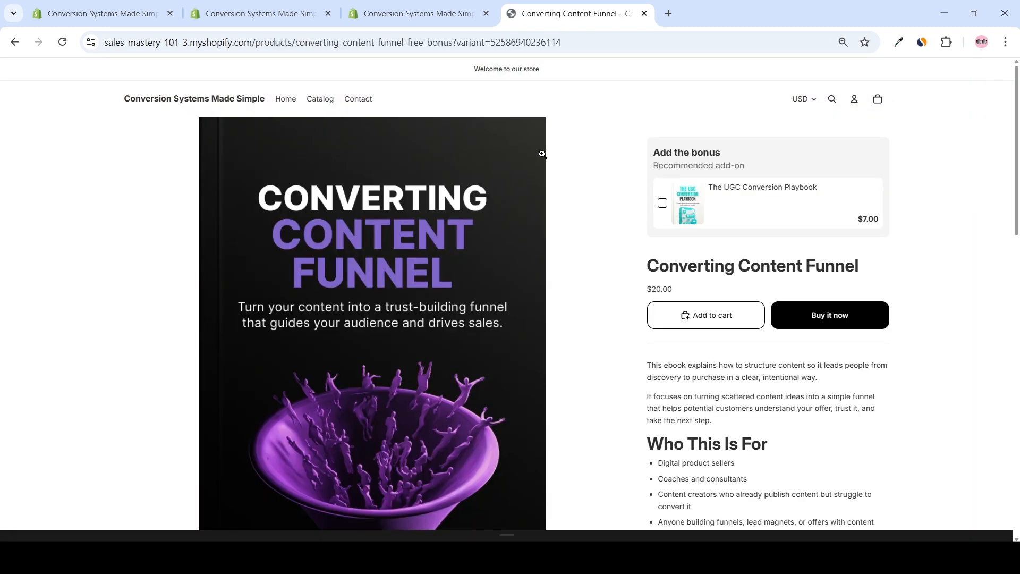
Select The UGC Conversion Playbook bonus, view its full product page from the quick view, and return to the main product
click(663, 206)
click(725, 188)
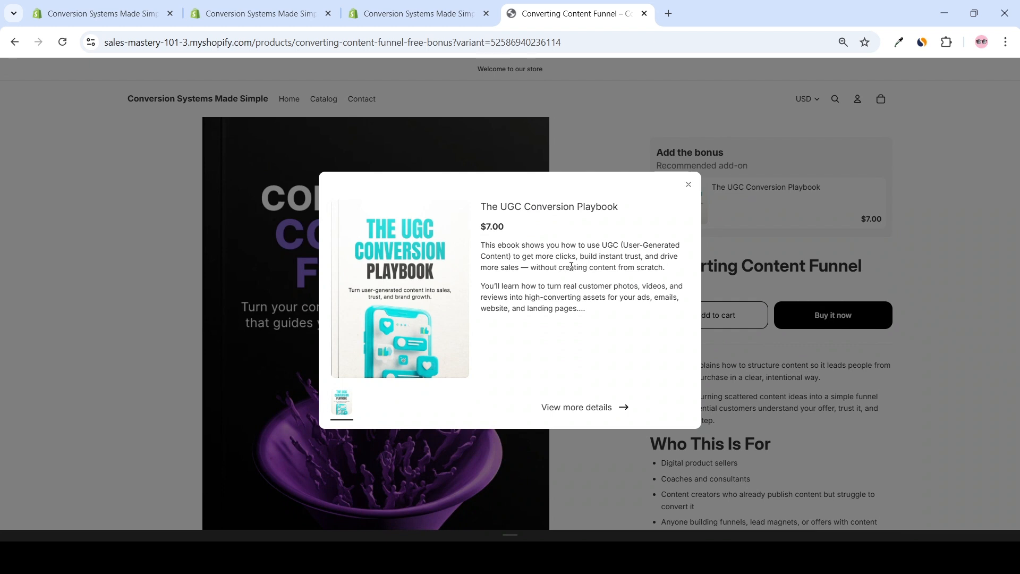
click(563, 409)
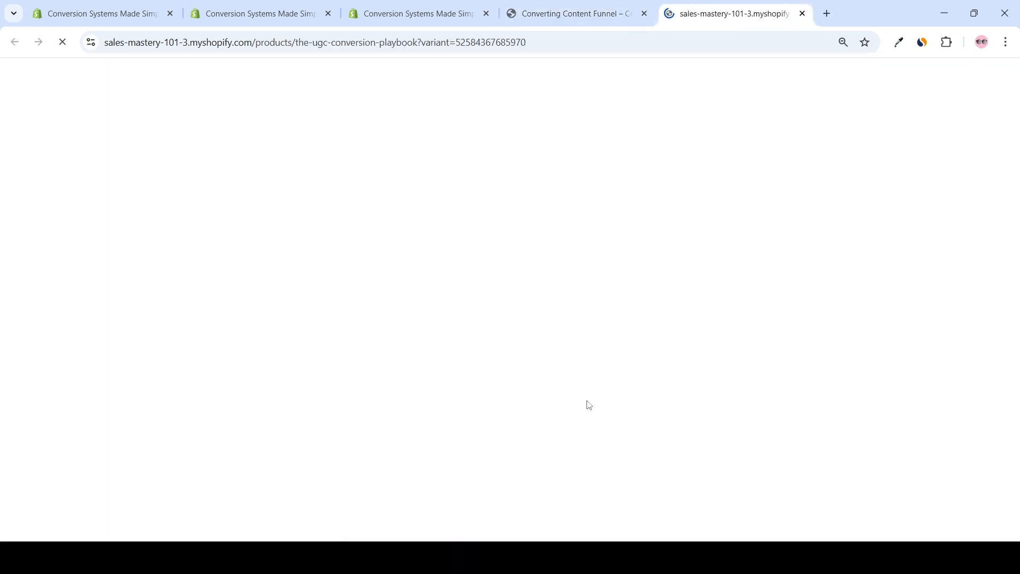
scroll(574, 218, down, 12)
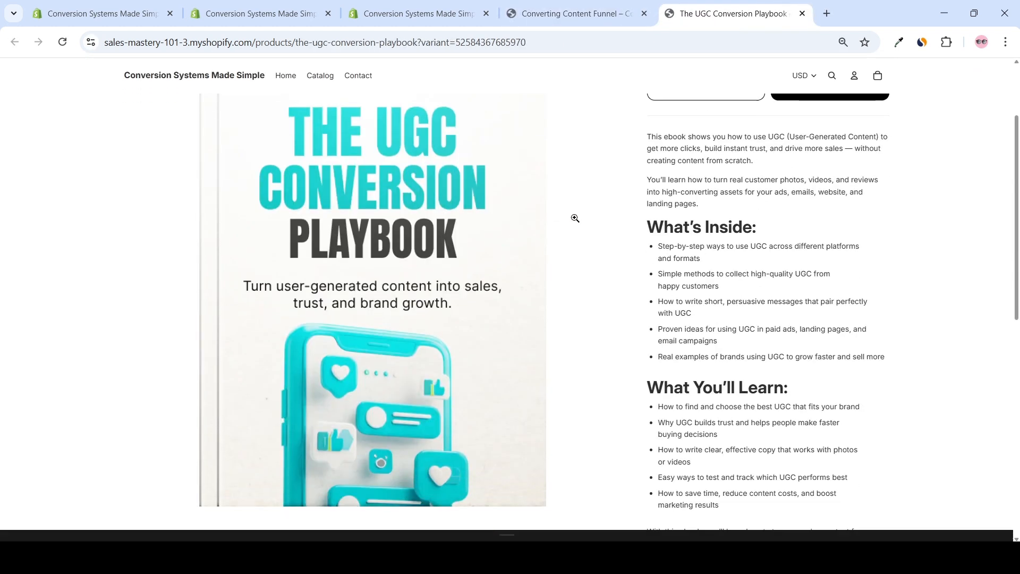
scroll(683, 210, up, 12)
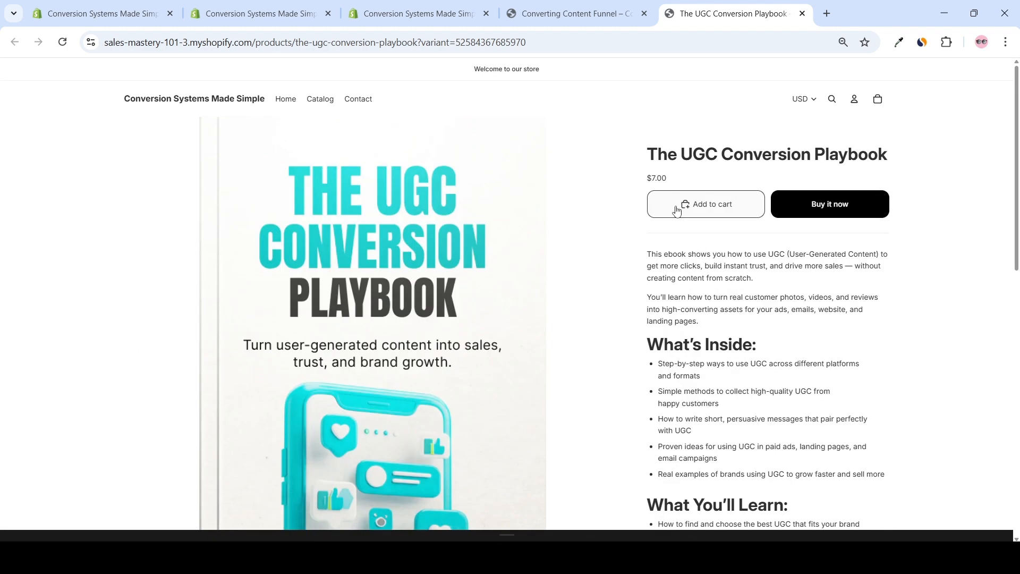
key(ctrl+w)
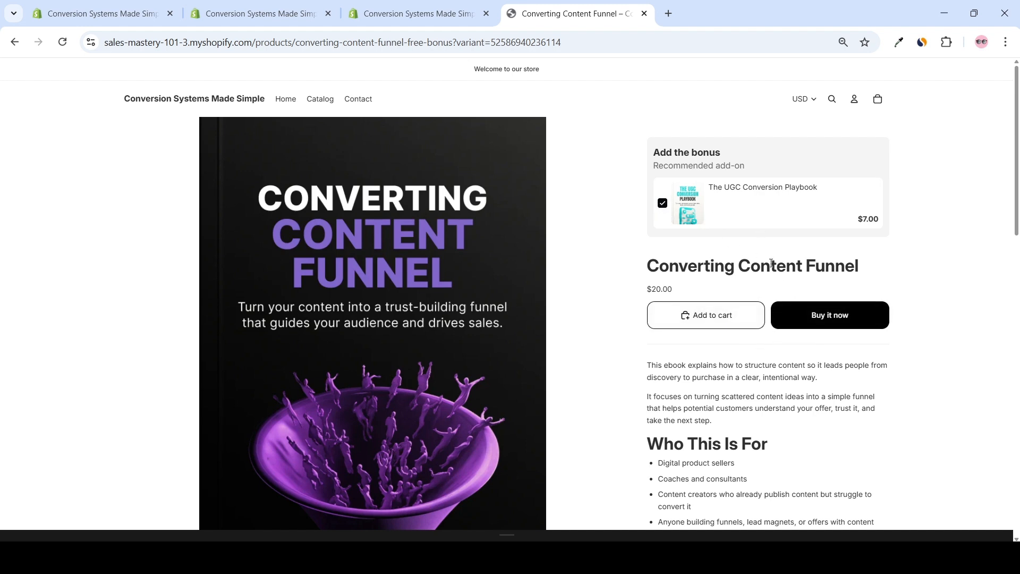
Add Converting Content Funnel and its selected bonus to the cart, and proceed to checkout
click(712, 318)
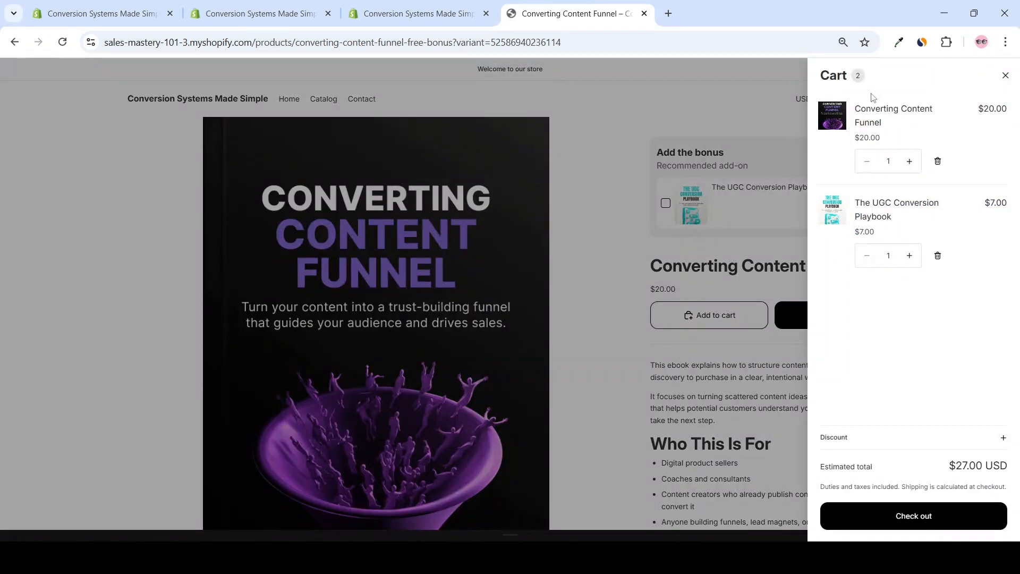
click(923, 516)
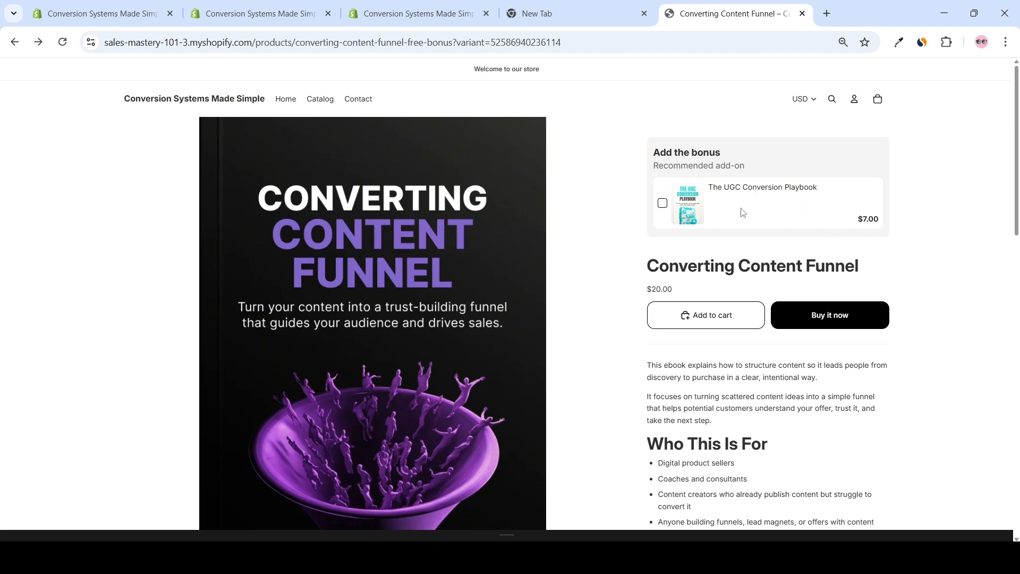
Test direct purchase with Buy it now and the bonus selected, and examine which products the checkout order summary includes
click(663, 204)
click(832, 319)
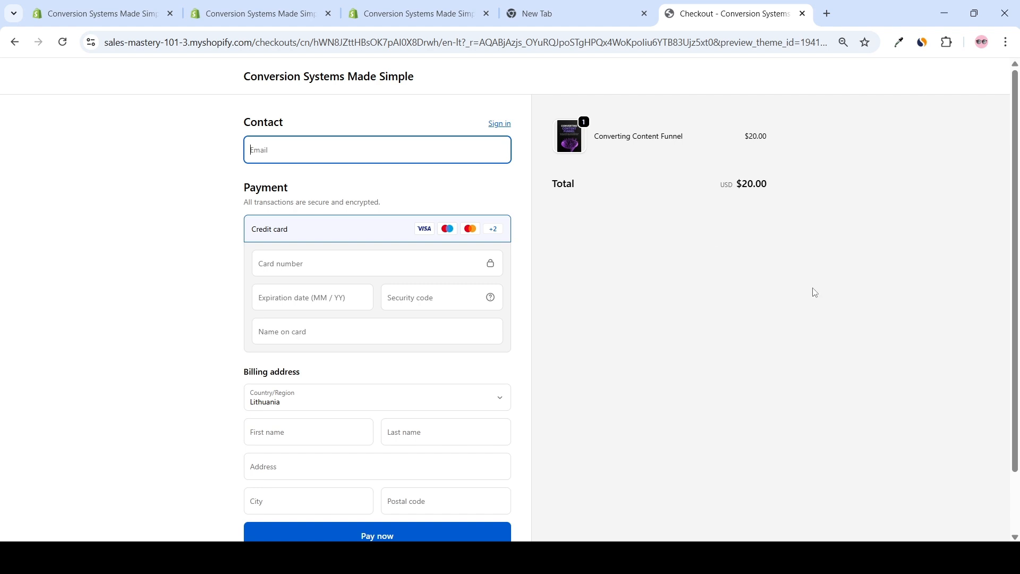
scroll(608, 251, down, 1)
scroll(614, 250, up, 1)
drag(549, 220, 774, 285)
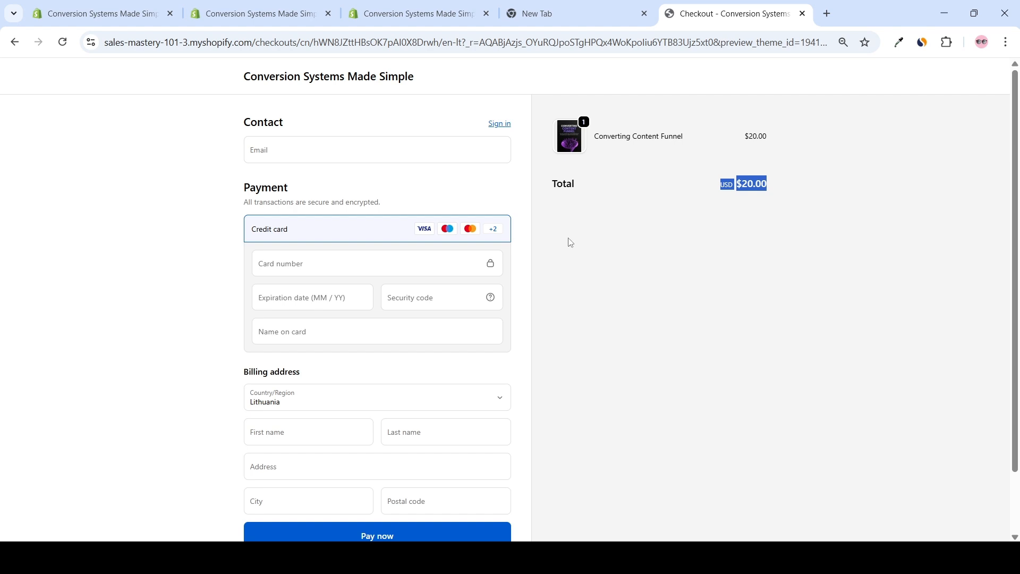
click(547, 234)
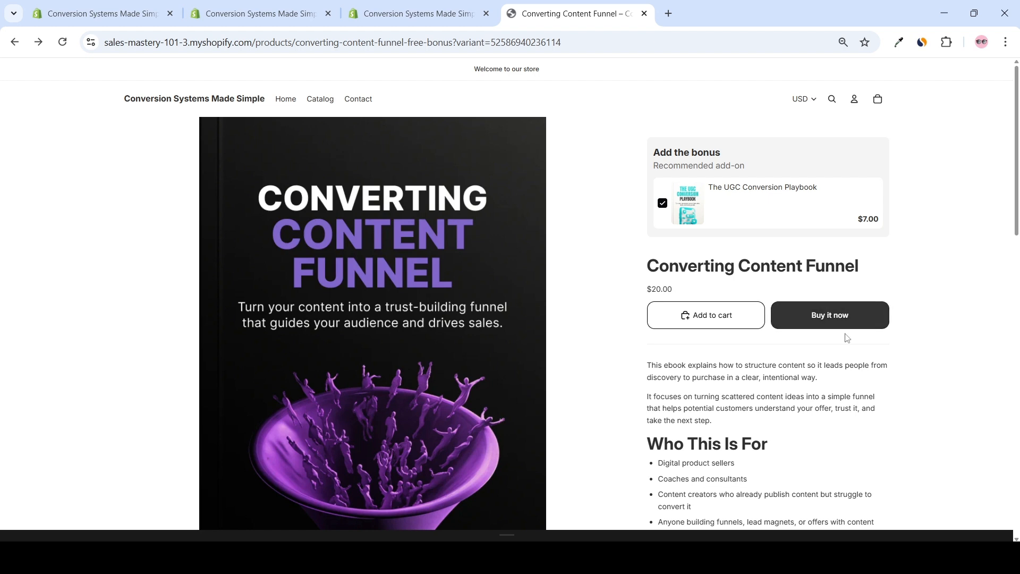
Hide the Accelerated checkout block under Buy buttons in the theme editor's product template, and save the theme
key(ctrl+shift+Tab)
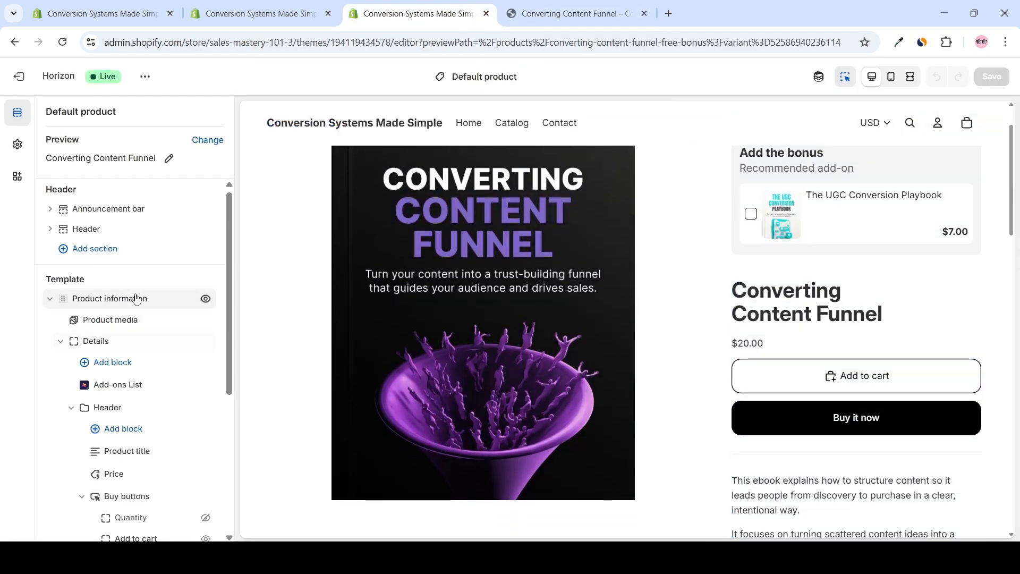
scroll(166, 295, down, 3)
scroll(171, 275, down, 1)
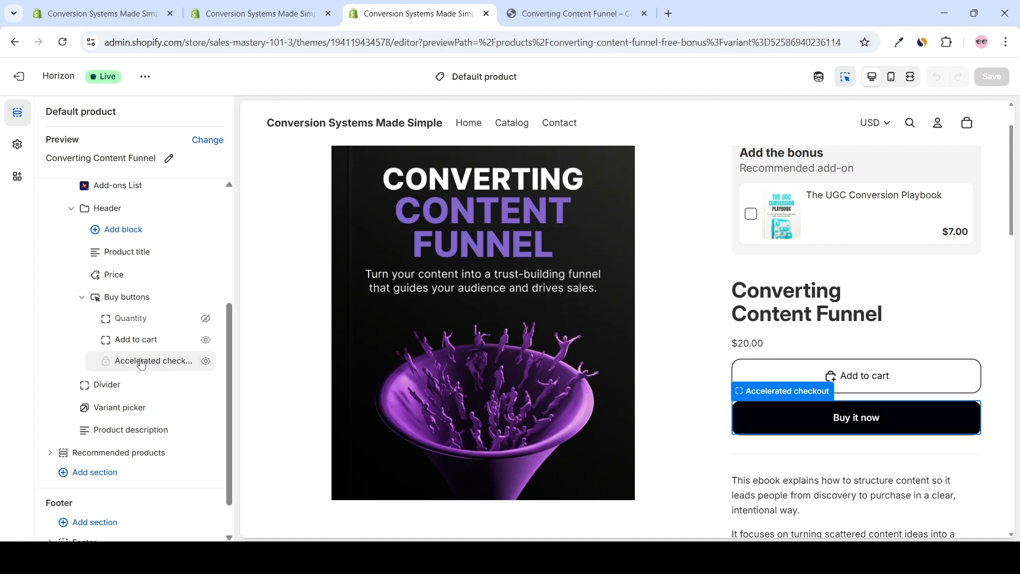
click(206, 366)
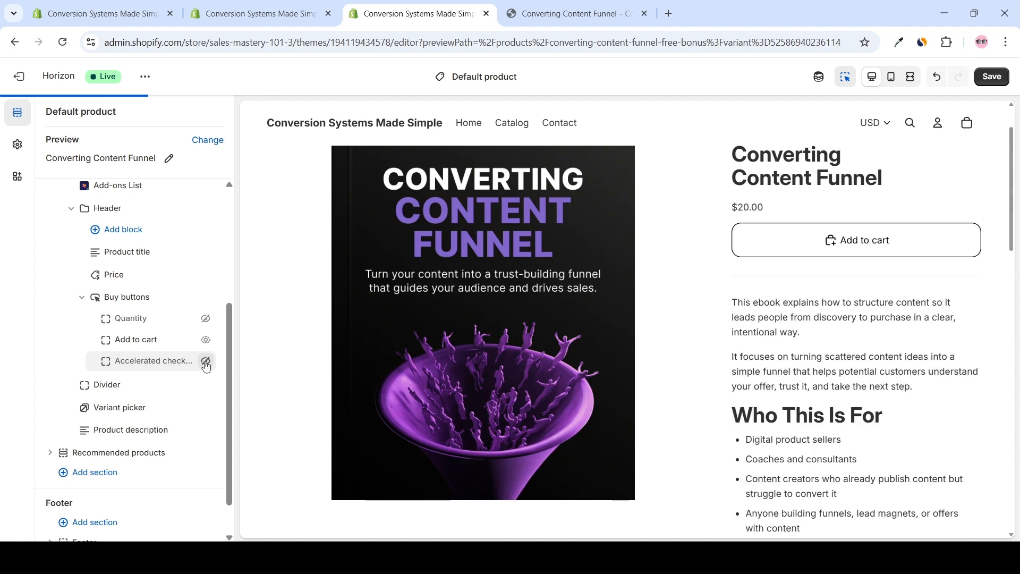
click(992, 77)
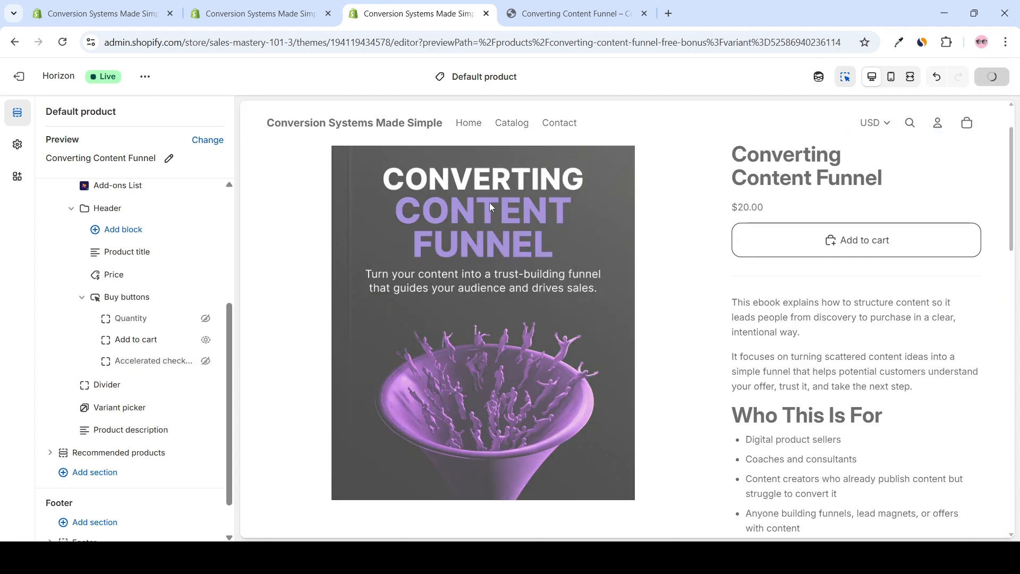
Back on the storefront product page, select the UGC Conversion Playbook bonus, add both products to the cart, and check out
click(567, 14)
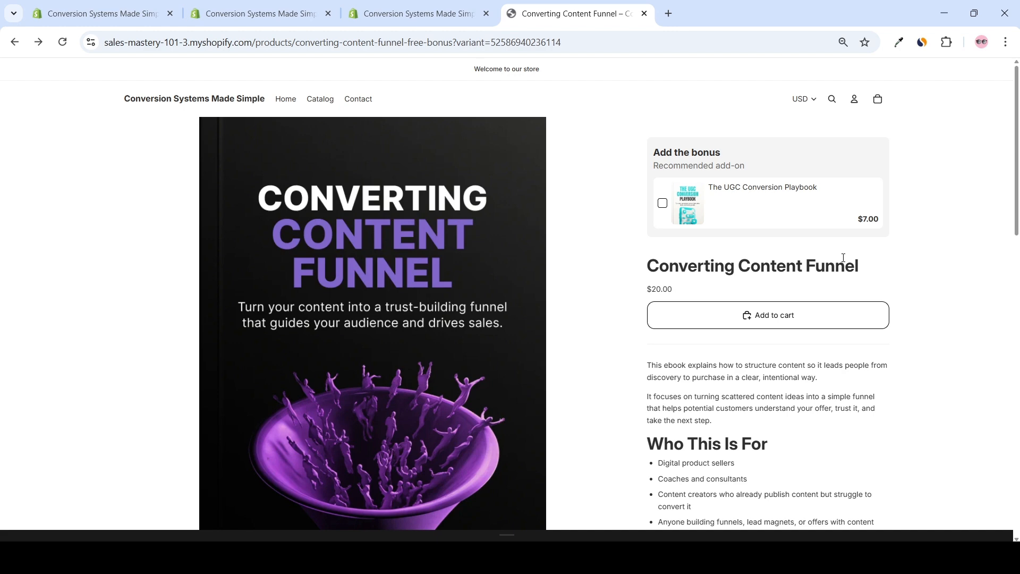
click(663, 203)
click(878, 99)
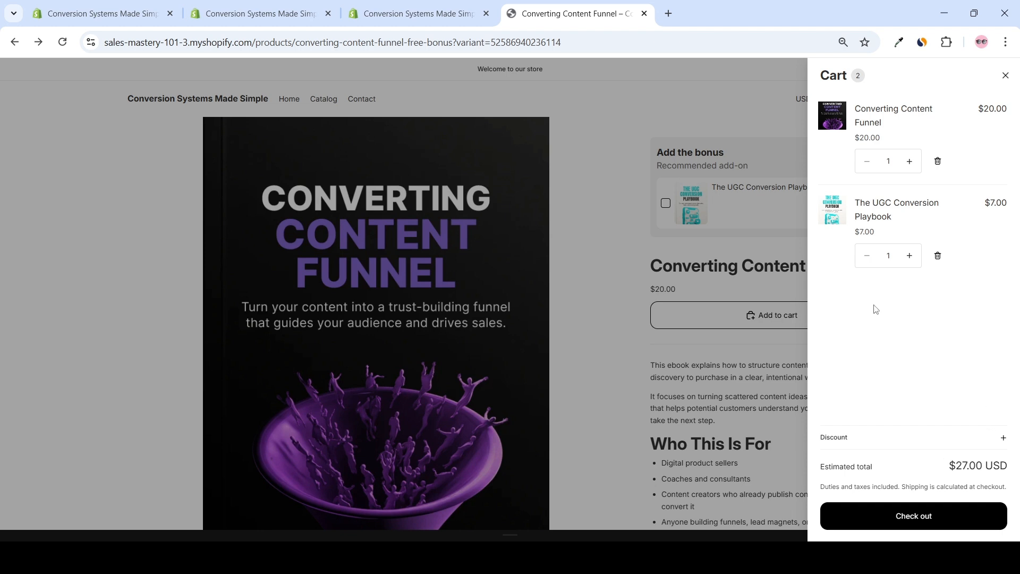
click(913, 516)
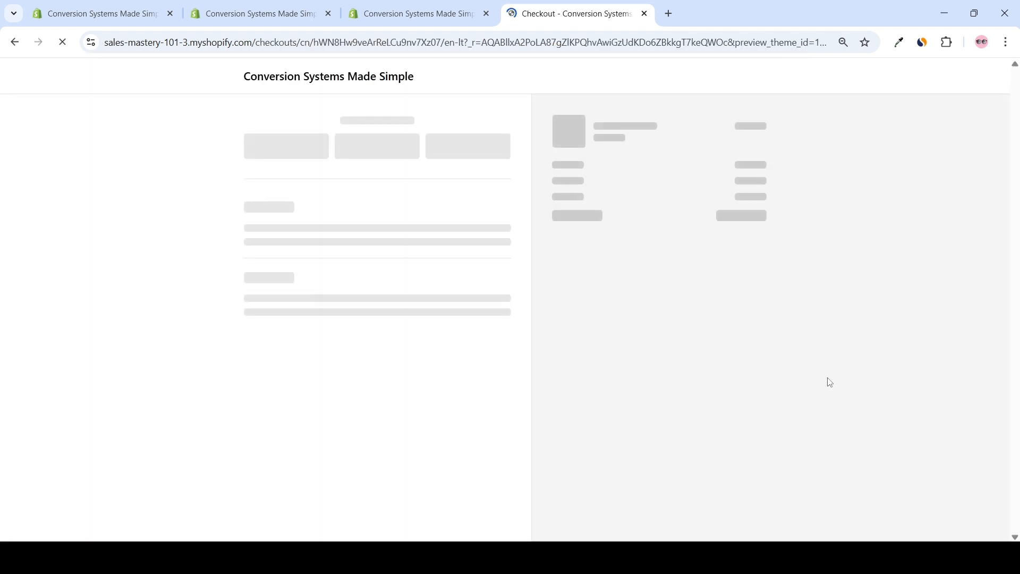